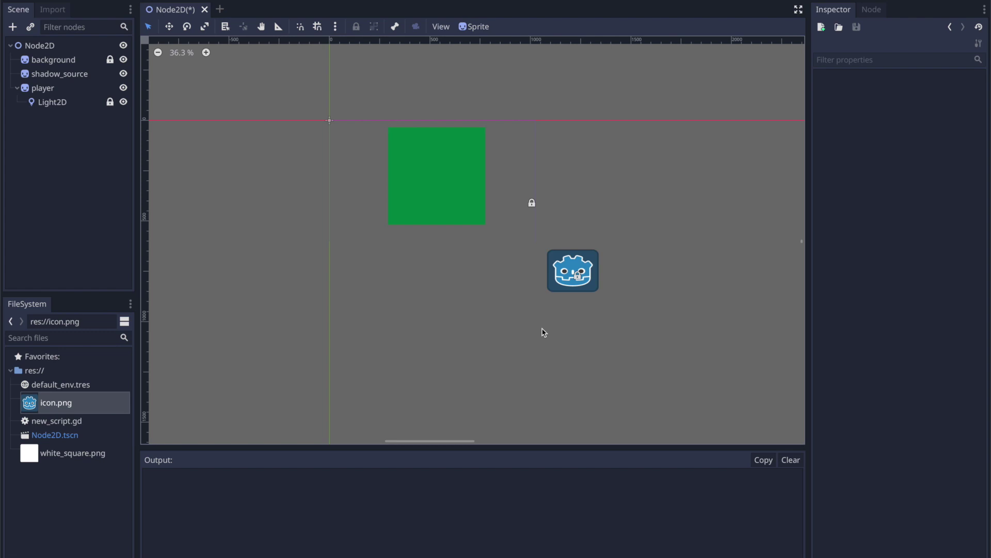
Move the player sprite around the scene, ending just beyond the green square's lower-right corner
{"action": "left_click", "coordinate": [561, 287]}
{"action": "left_click_drag", "start_coordinate": [583, 277], "coordinate": [615, 296]}
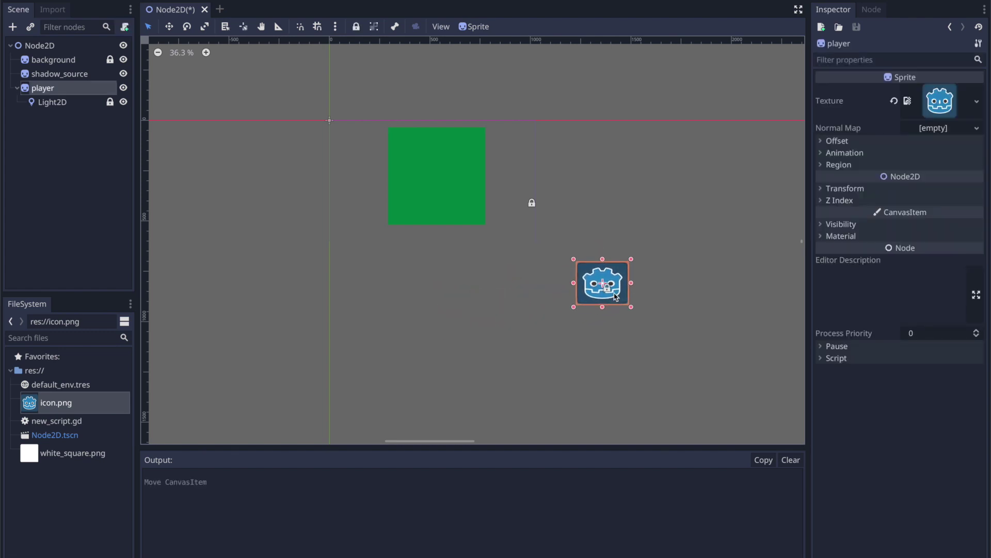
{"action": "left_click_drag", "start_coordinate": [616, 296], "coordinate": [562, 239]}
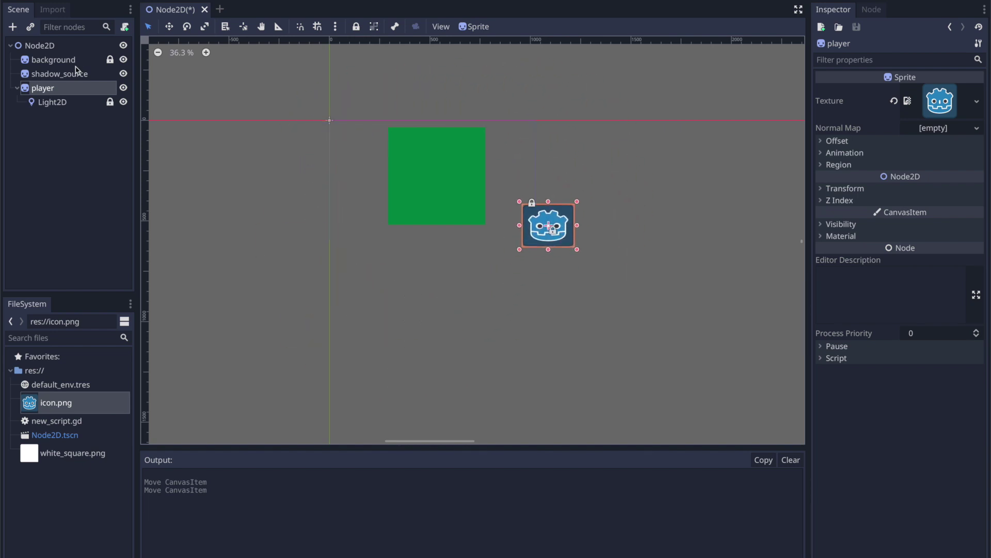
Temporarily hide the background sprite, move the player farther from the green square, and show the background again
{"action": "left_click", "coordinate": [465, 175]}
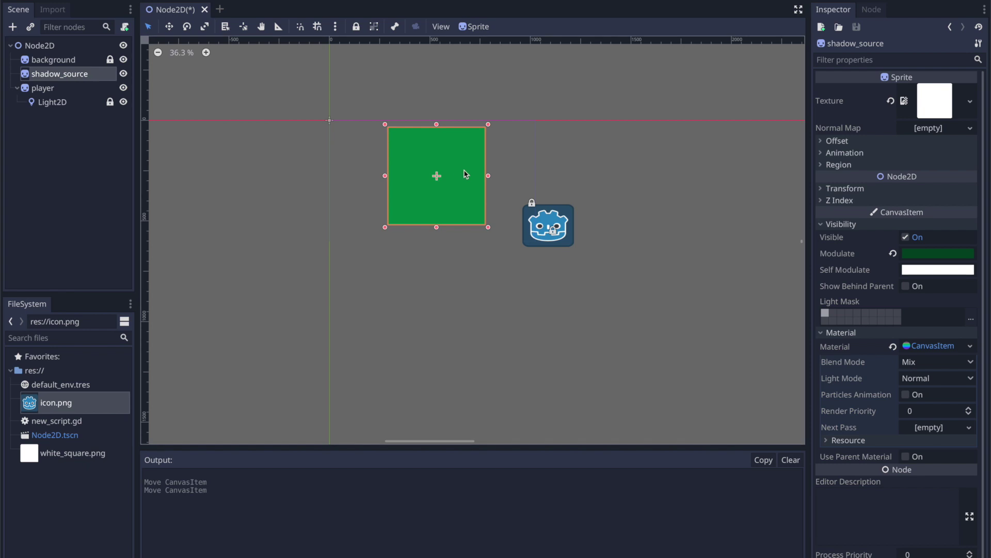
{"action": "left_click", "coordinate": [74, 61]}
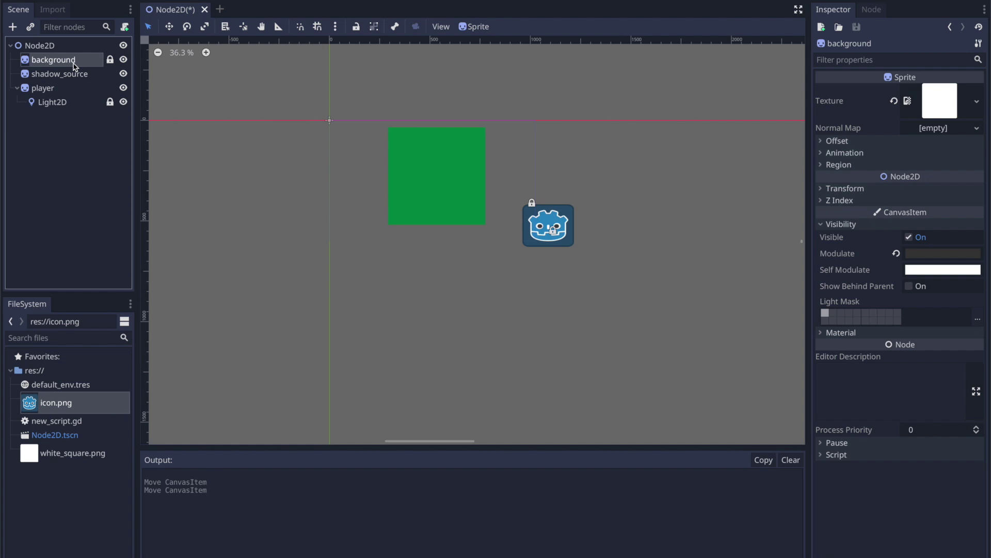
{"action": "left_click", "coordinate": [123, 60]}
{"action": "left_click", "coordinate": [123, 61]}
{"action": "left_click", "coordinate": [123, 61]}
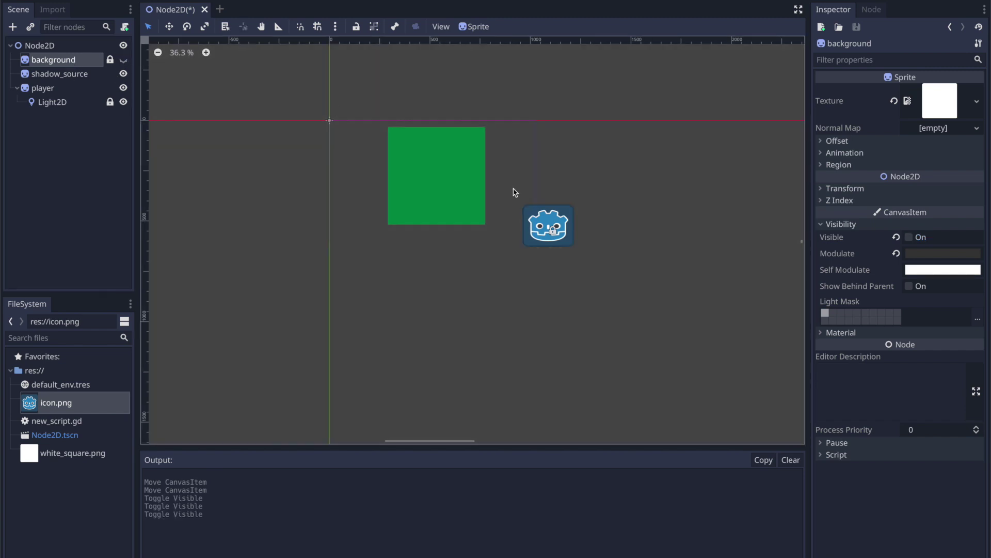
{"action": "left_click_drag", "start_coordinate": [554, 235], "coordinate": [596, 275]}
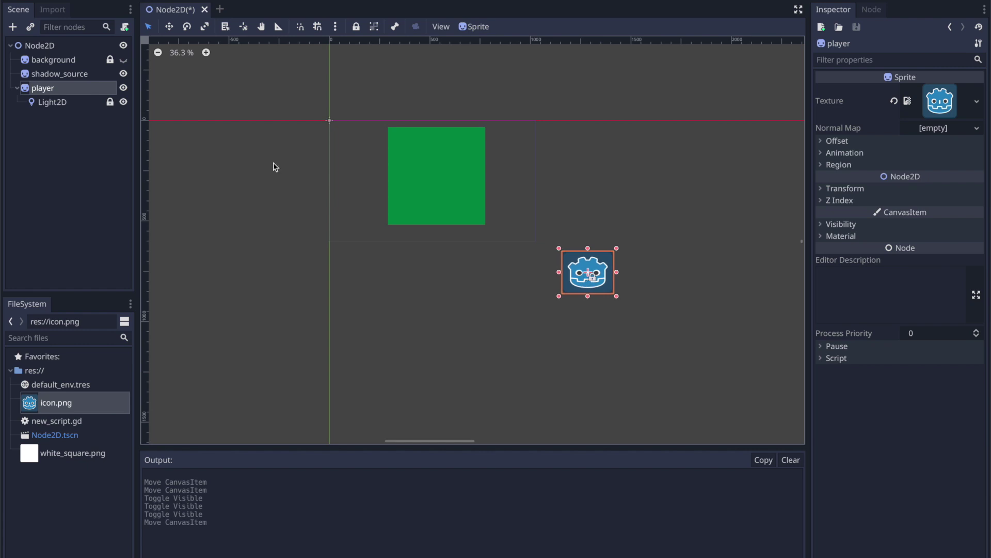
{"action": "left_click", "coordinate": [124, 61]}
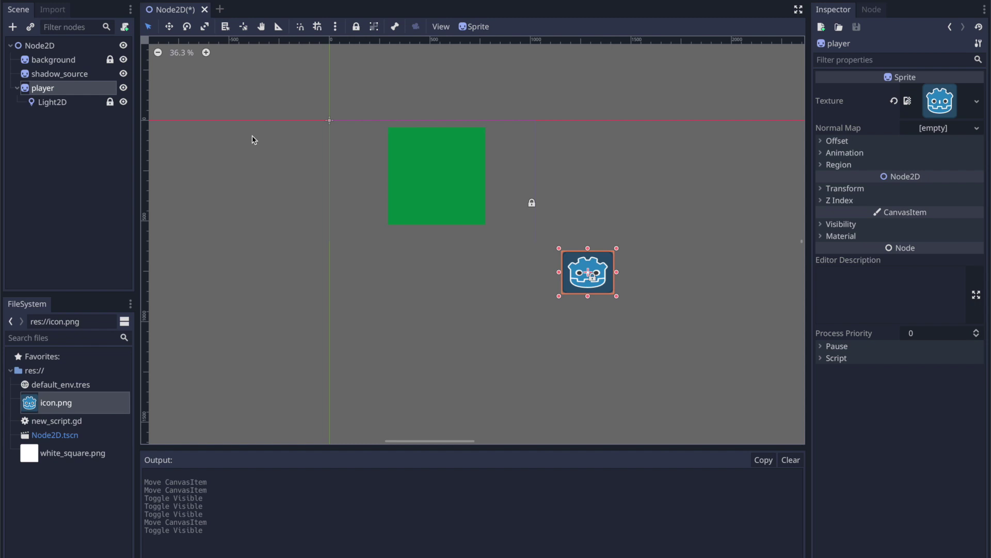
Add a LightOccluder2D node as a child of shadow_source
{"action": "left_click", "coordinate": [78, 74]}
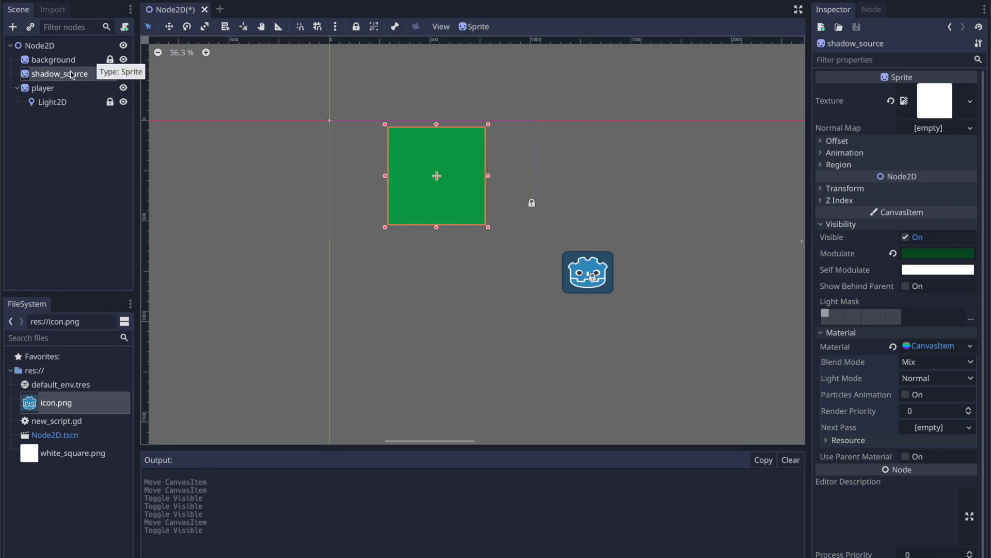
{"action": "left_click", "coordinate": [77, 75]}
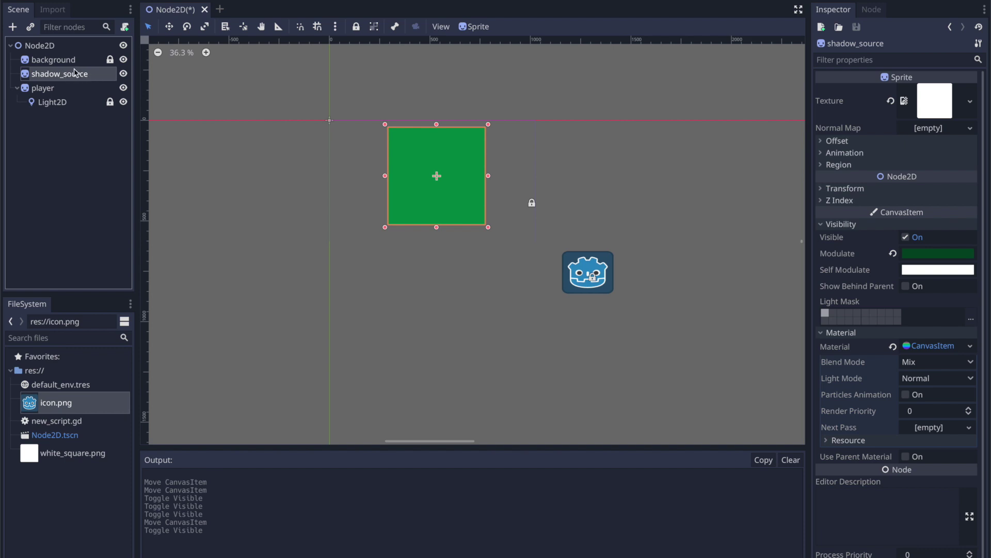
{"action": "left_click", "coordinate": [12, 27]}
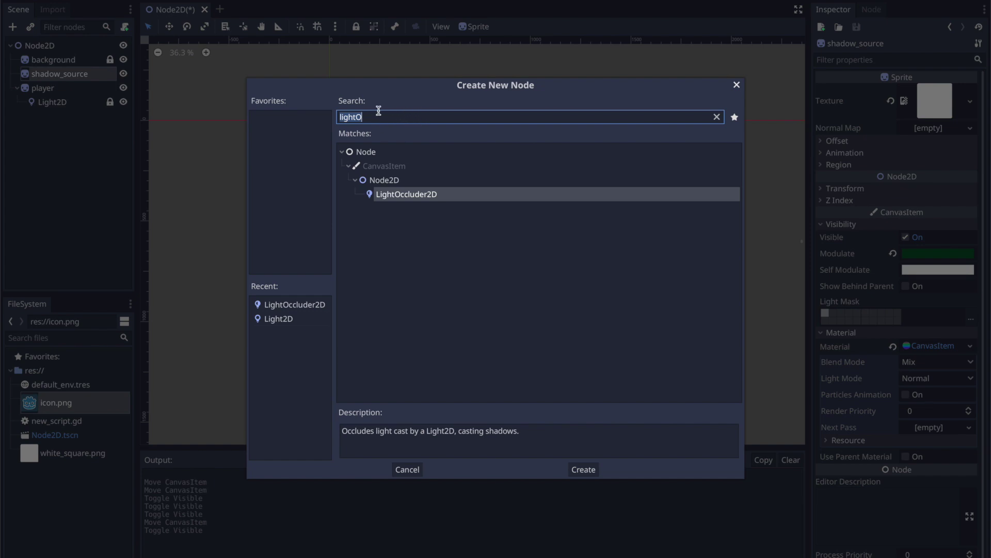
{"action": "left_click", "coordinate": [414, 202]}
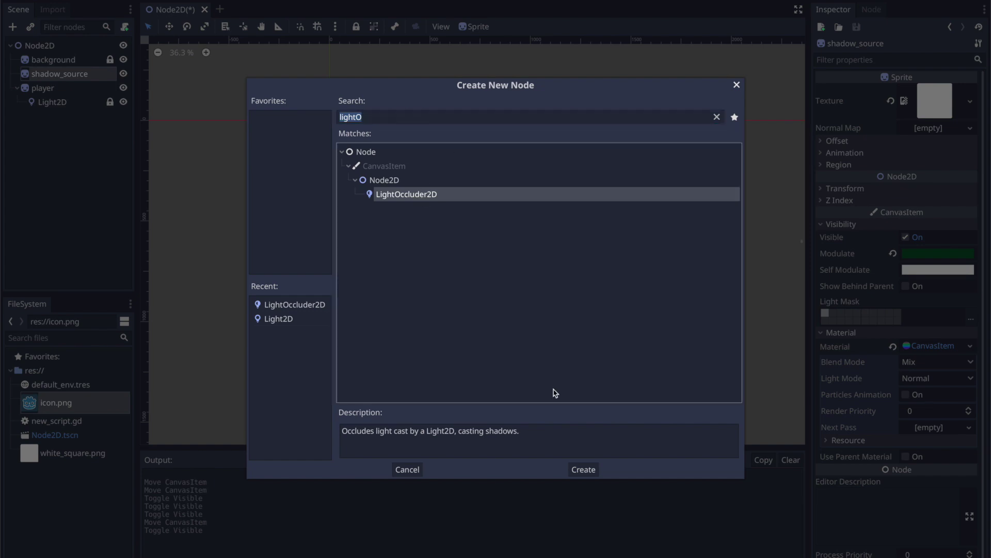
{"action": "left_click", "coordinate": [576, 470]}
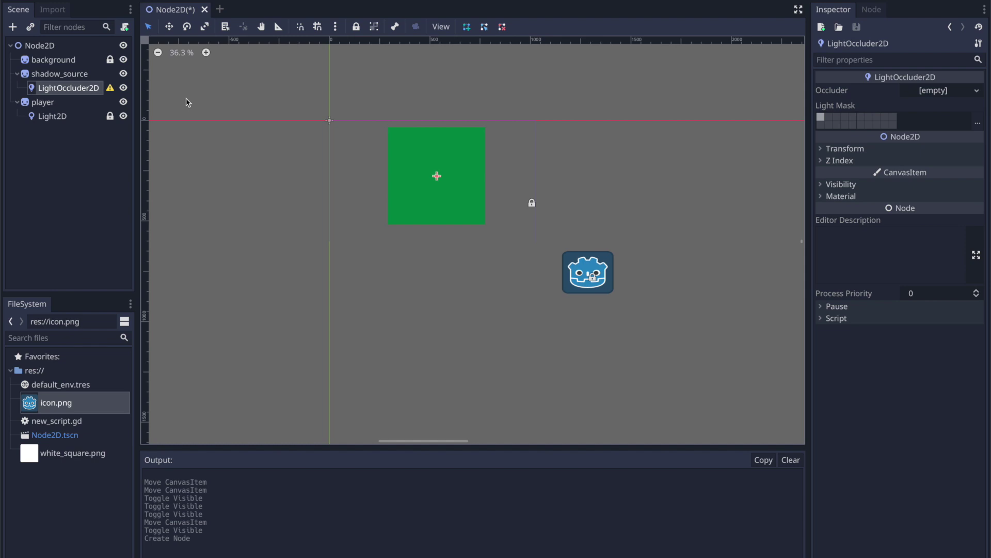
Assign a new OccluderPolygon2D and trace the green square's four corners, keeping the LightOccluder2D under shadow_source
{"action": "left_click", "coordinate": [962, 92]}
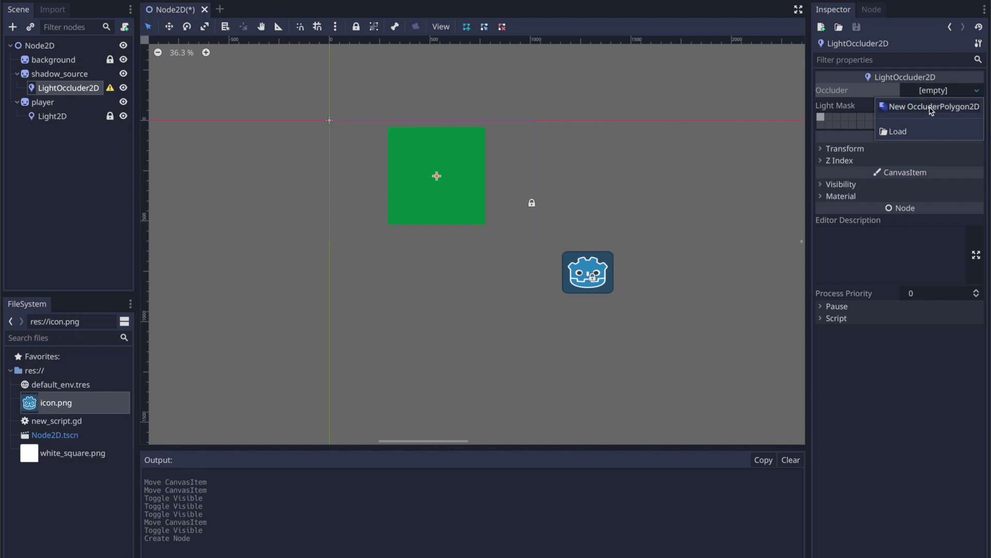
{"action": "left_click", "coordinate": [949, 111]}
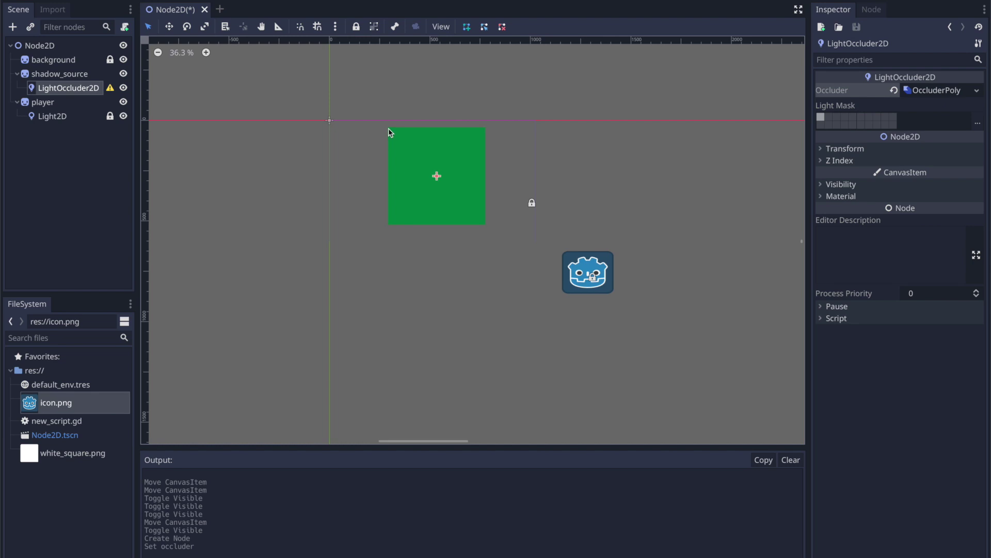
{"action": "left_click", "coordinate": [485, 225]}
{"action": "left_click", "coordinate": [388, 127]}
{"action": "left_click", "coordinate": [389, 225]}
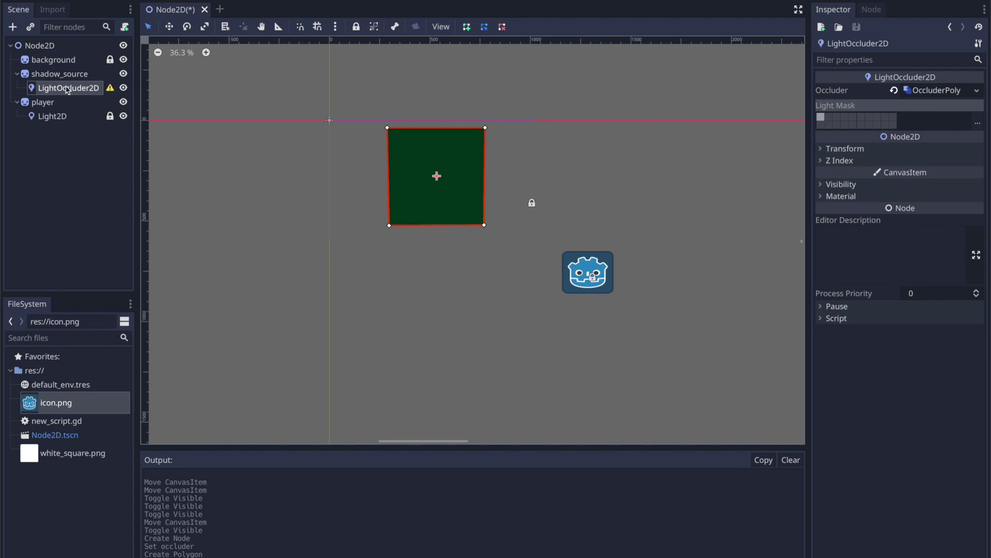
{"action": "left_click_drag", "start_coordinate": [67, 92], "coordinate": [56, 75]}
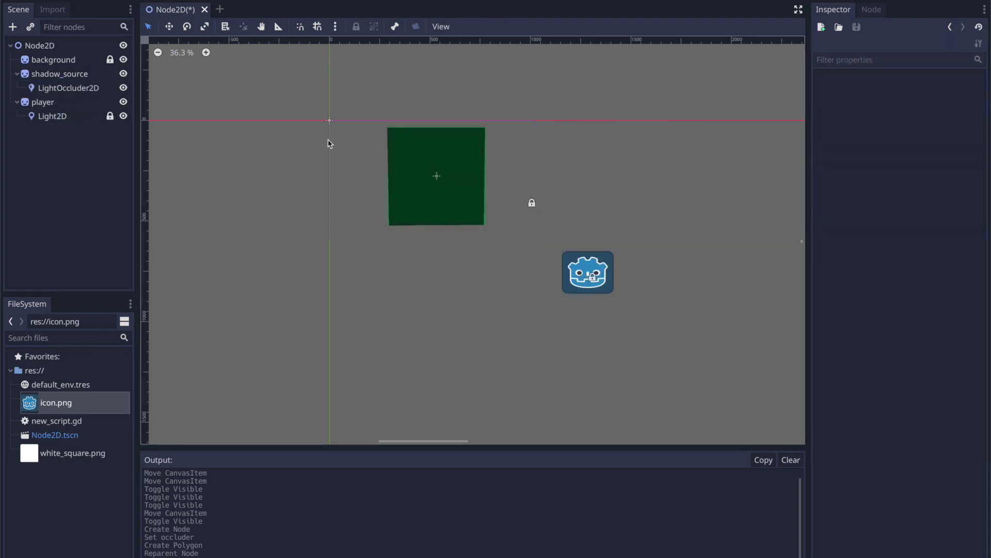
Move the player sprite closer to the green square and enable shadows on its Light2D
{"action": "left_click", "coordinate": [593, 281]}
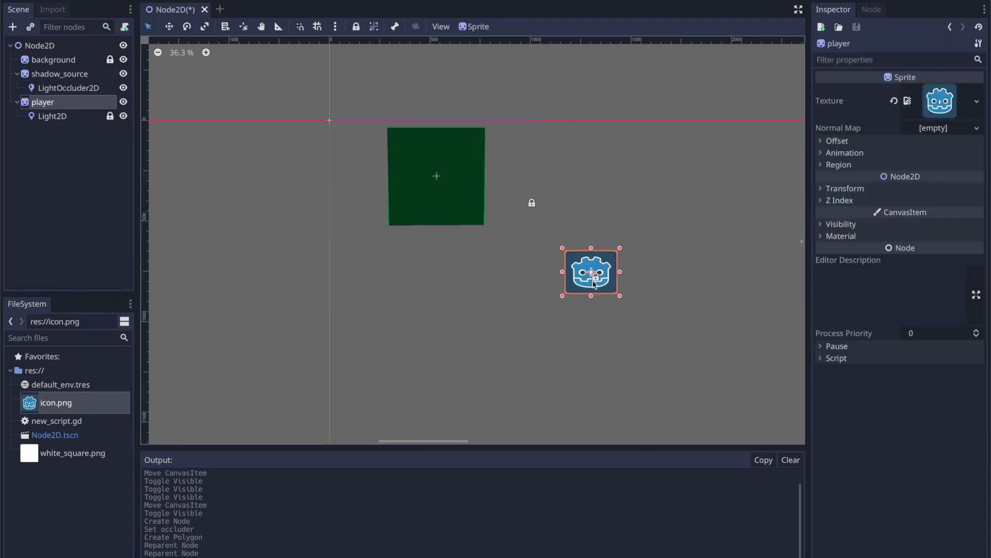
{"action": "left_click_drag", "start_coordinate": [594, 283], "coordinate": [561, 265]}
{"action": "left_click", "coordinate": [67, 117]}
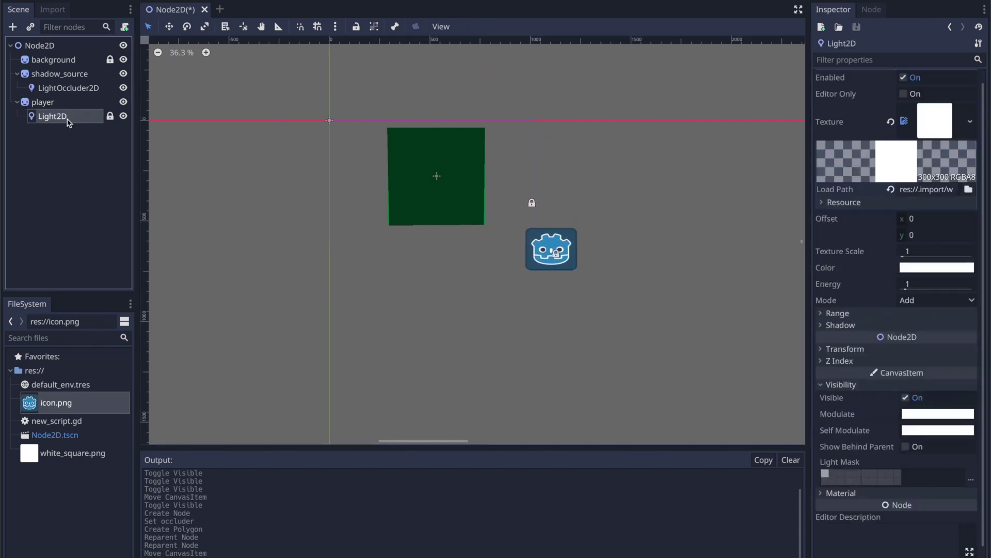
{"action": "left_click", "coordinate": [826, 326]}
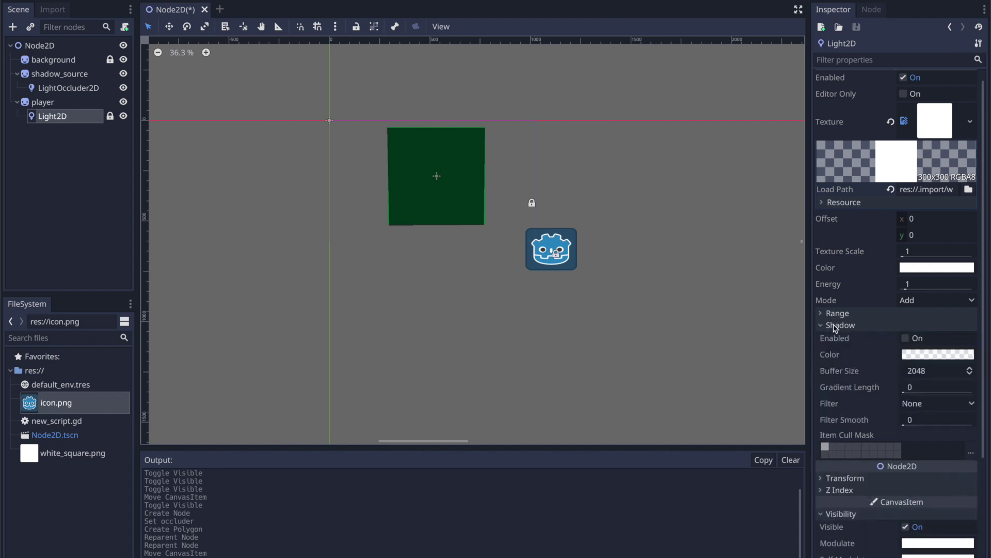
{"action": "left_click", "coordinate": [906, 338]}
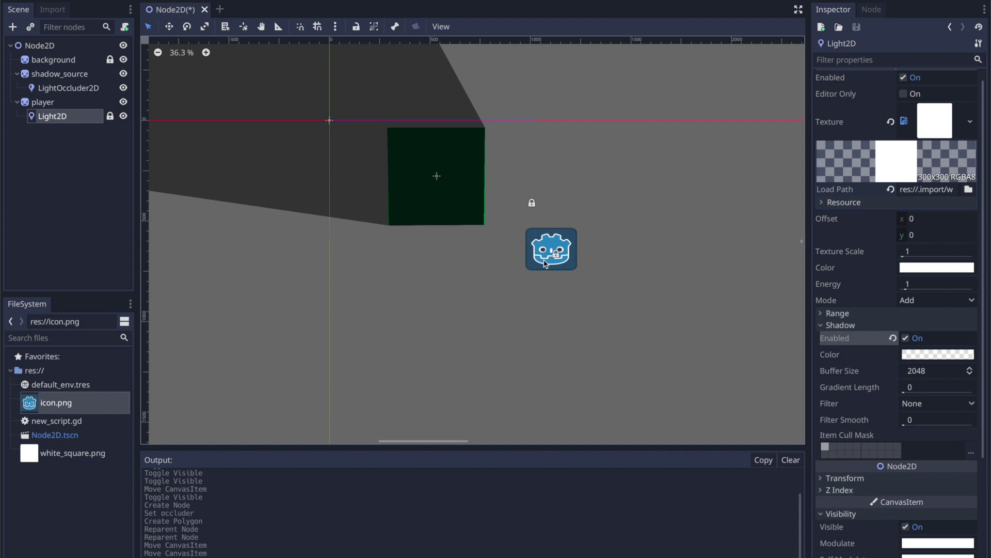
Move the player sprite farther to the right of the green square to test the cast shadow
{"action": "scroll", "coordinate": [542, 266], "scroll_direction": "down", "scroll_amount": 3}
{"action": "scroll", "coordinate": [543, 266], "scroll_direction": "down", "scroll_amount": 1}
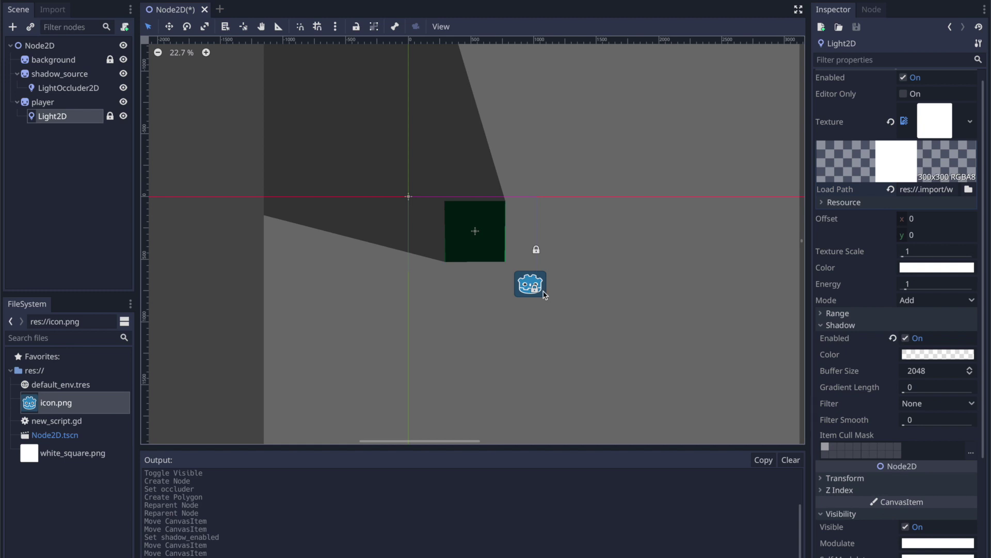
{"action": "left_click_drag", "start_coordinate": [545, 295], "coordinate": [585, 293]}
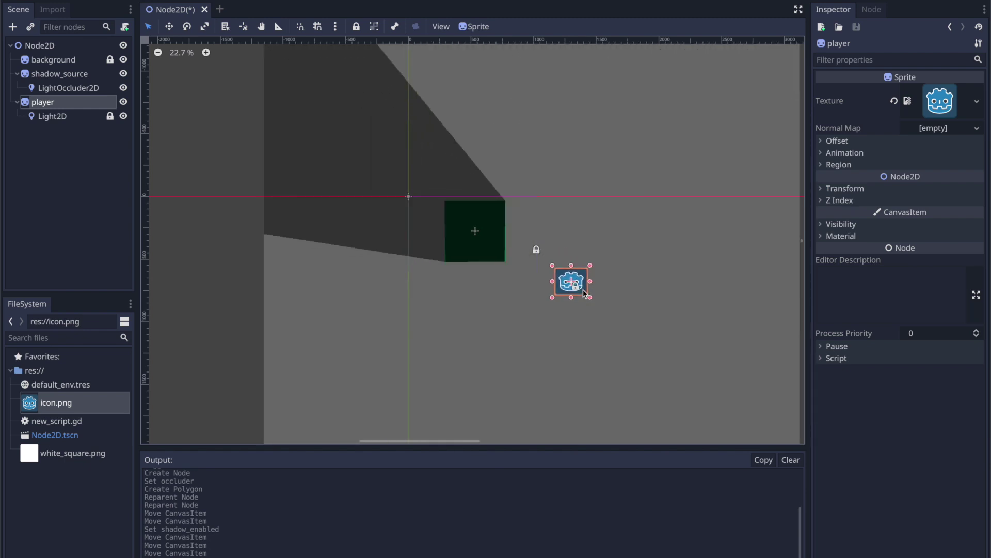
Examine the LightOccluder2D's occluder polygon settings and the coordinates of its points
{"action": "left_click", "coordinate": [57, 88]}
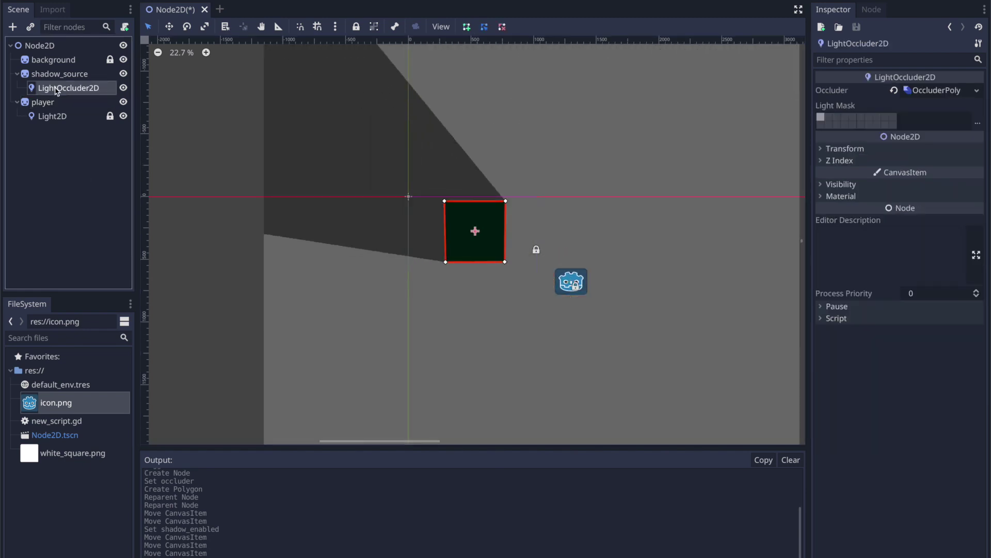
{"action": "left_click", "coordinate": [935, 90]}
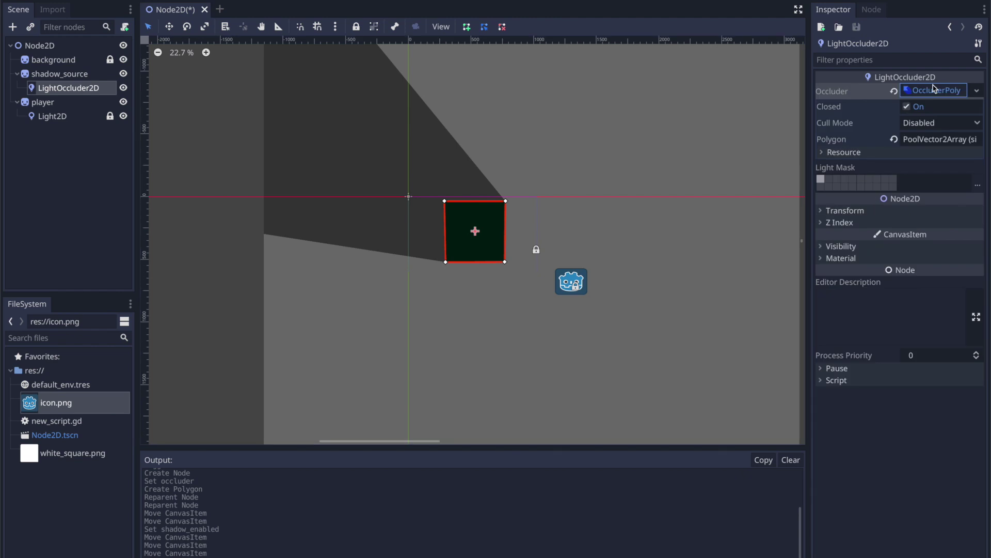
{"action": "left_click", "coordinate": [931, 92]}
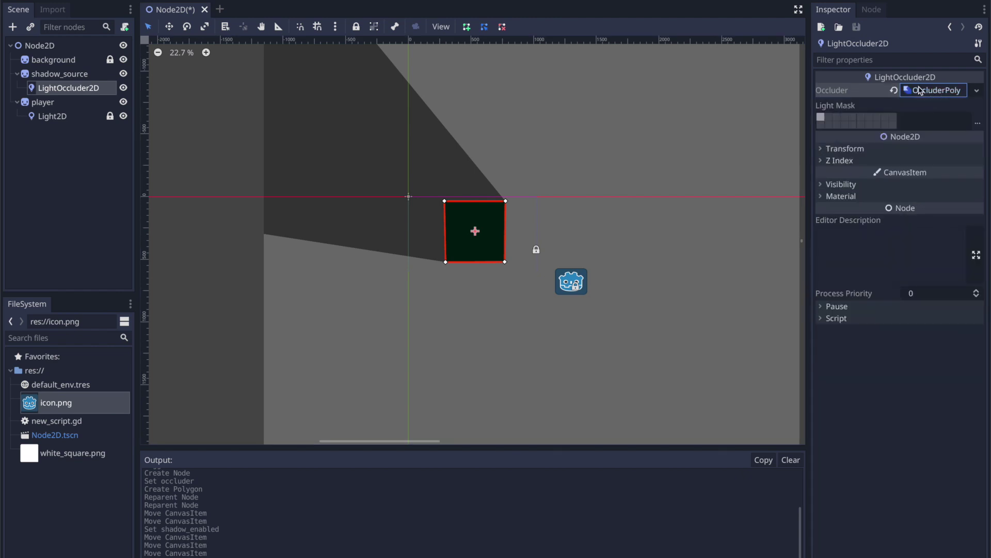
{"action": "left_click", "coordinate": [941, 93]}
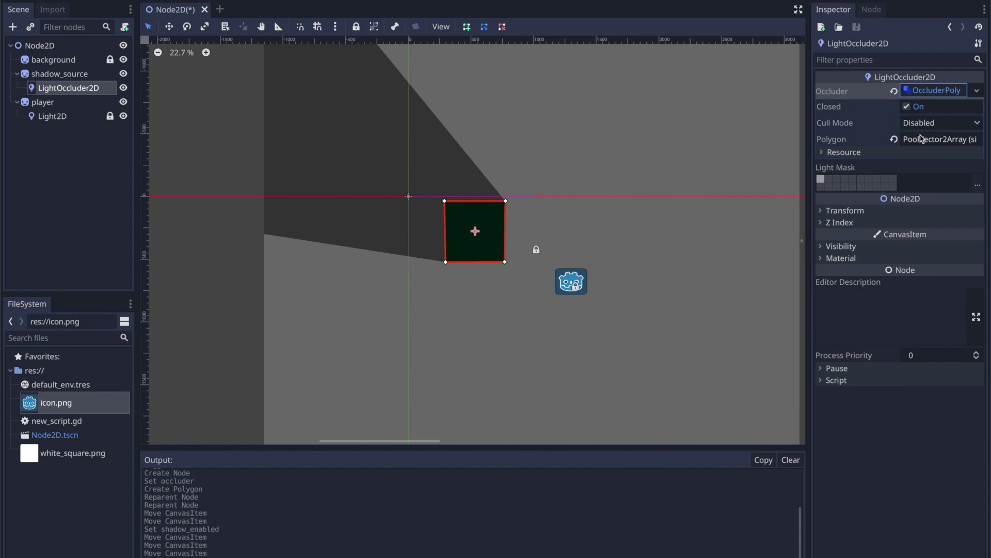
{"action": "left_click", "coordinate": [947, 143]}
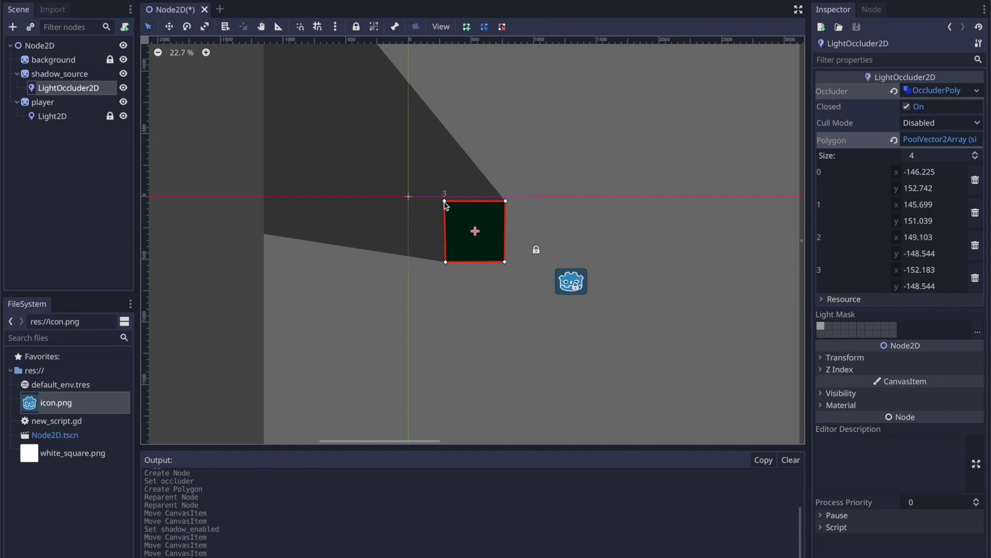
Turn off Closed for the occluder polygon and move the player below the green square to test the shadow
{"action": "left_click", "coordinate": [908, 108]}
{"action": "left_click_drag", "start_coordinate": [572, 295], "coordinate": [456, 325]}
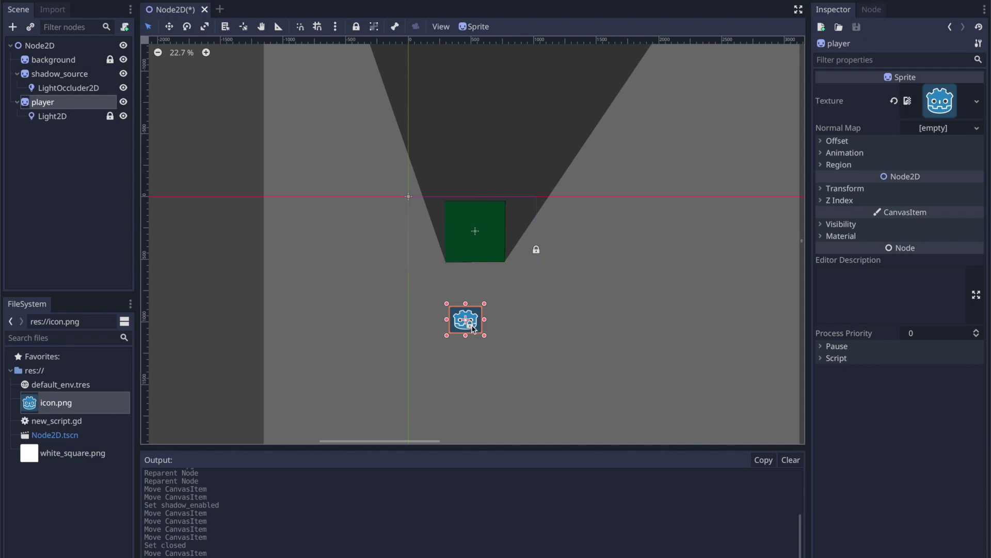
{"action": "left_click_drag", "start_coordinate": [477, 331], "coordinate": [446, 326]}
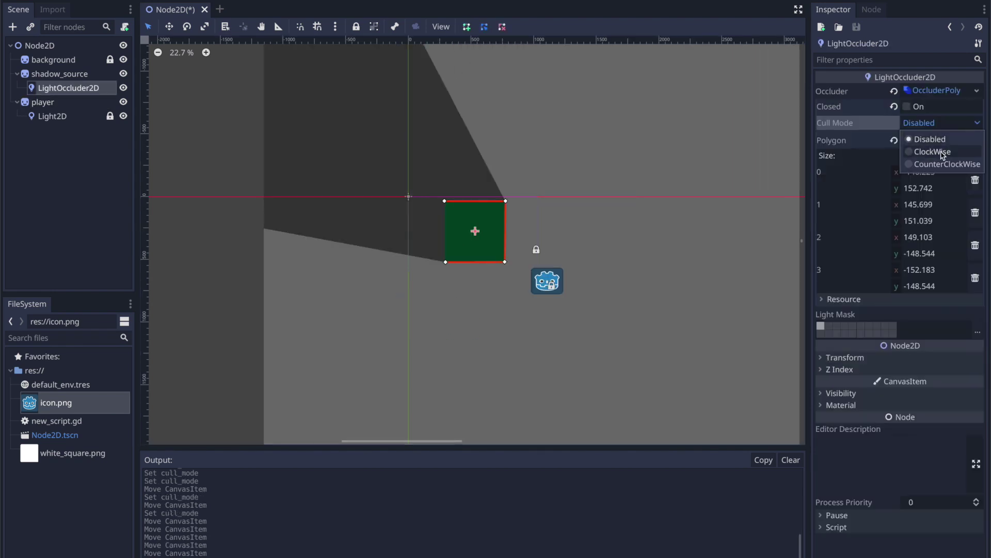
Try the ClockWise and CounterClockWise cull modes on the occluder, move the player below the green square, and reset the cull mode to Disabled
{"action": "left_click", "coordinate": [943, 154]}
{"action": "left_click", "coordinate": [924, 122]}
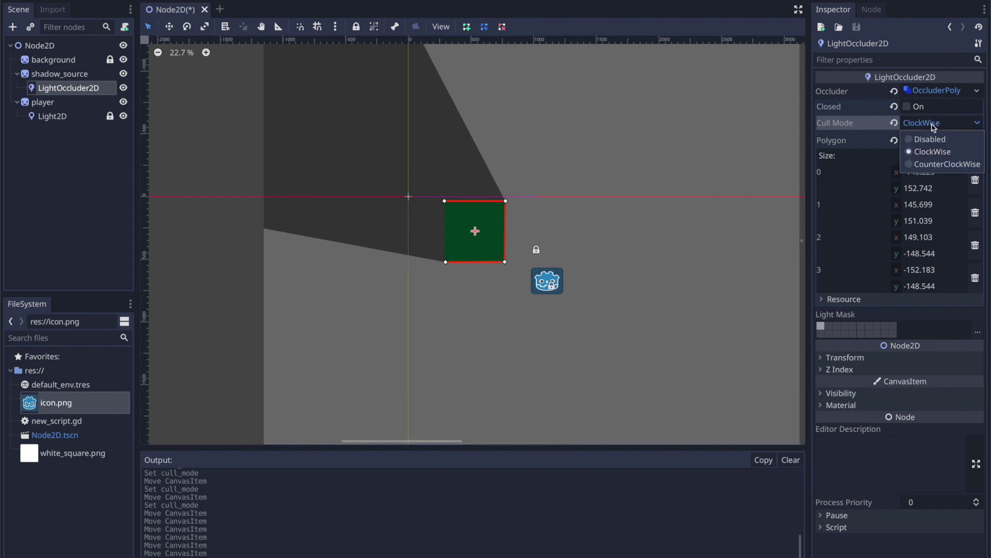
{"action": "left_click", "coordinate": [939, 165]}
{"action": "left_click_drag", "start_coordinate": [552, 283], "coordinate": [501, 319]}
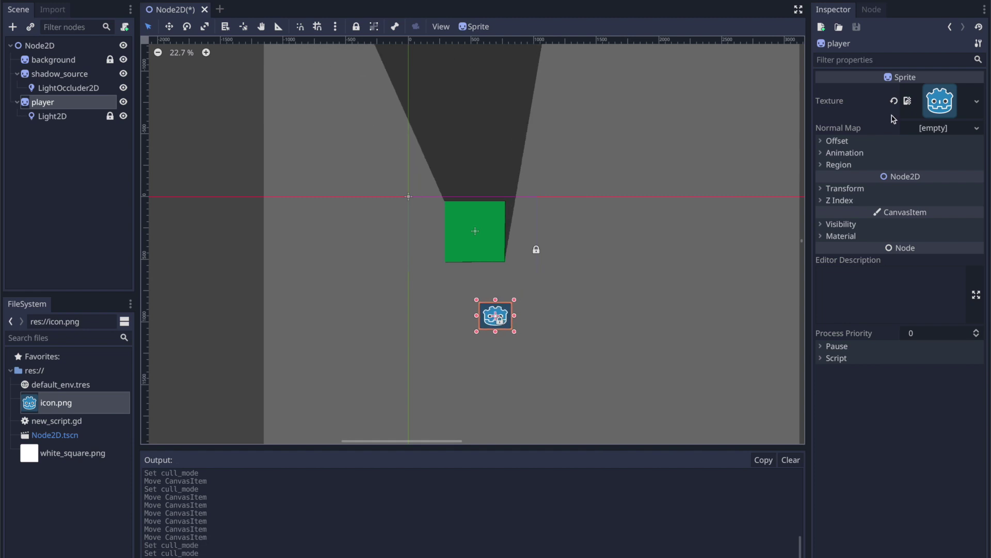
{"action": "left_click", "coordinate": [66, 88]}
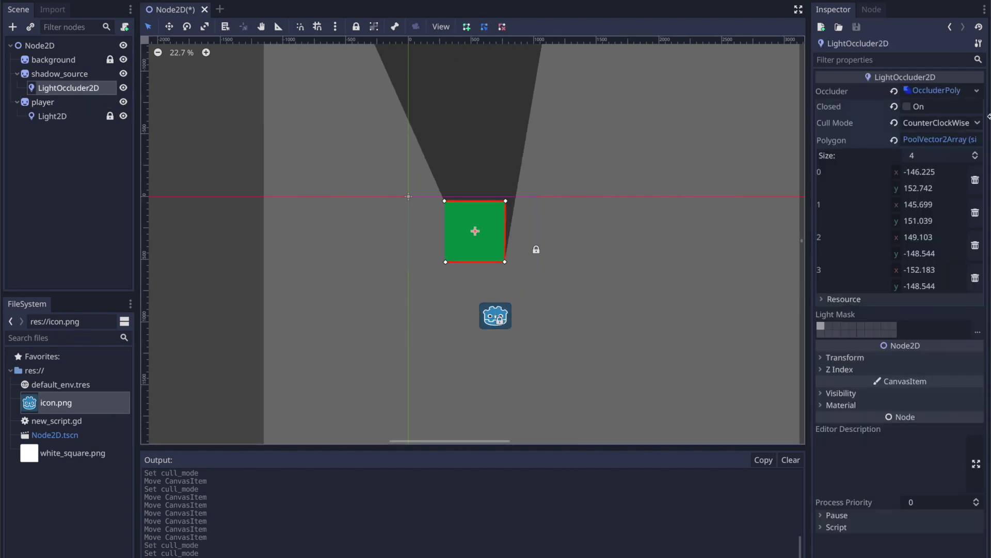
{"action": "left_click", "coordinate": [893, 124]}
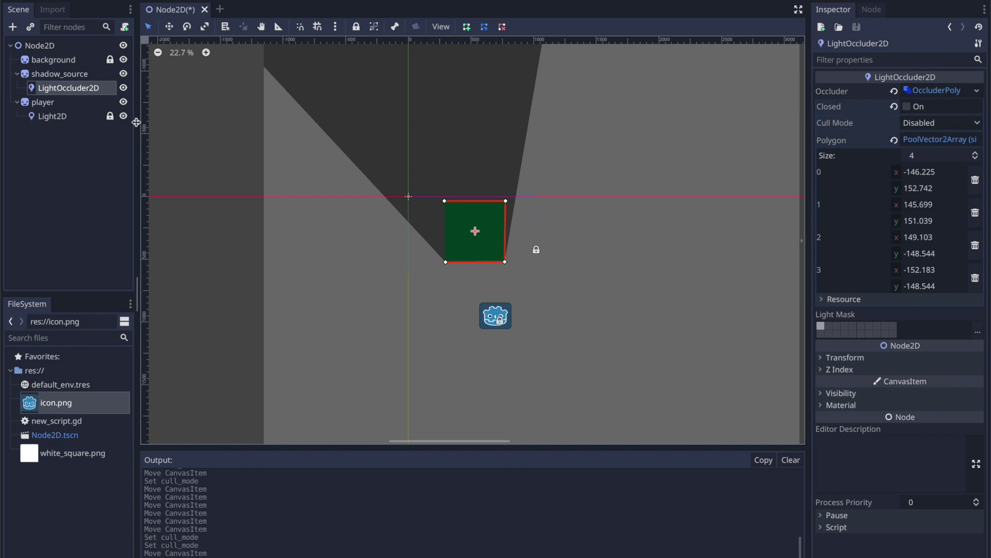
Try a semi-transparent dark red shadow color with alpha 0.74 on the Light2D, and reset the shadow color to its default
{"action": "left_click", "coordinate": [66, 118]}
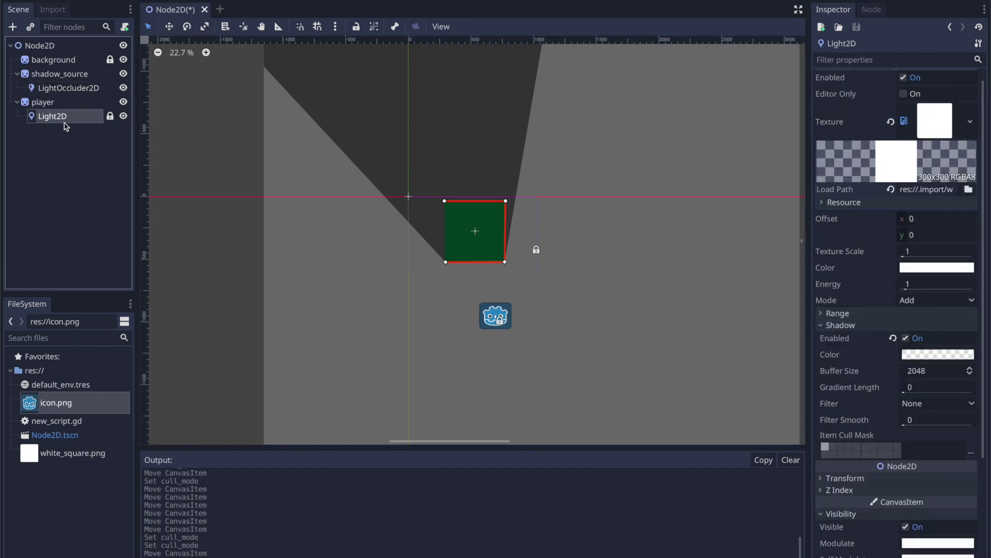
{"action": "left_click", "coordinate": [937, 355]}
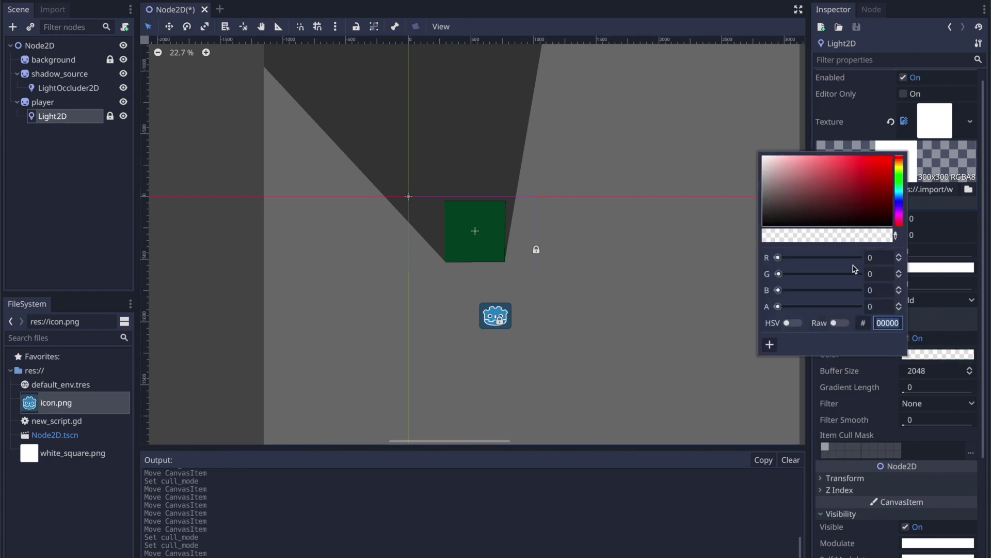
{"action": "left_click_drag", "start_coordinate": [853, 201], "coordinate": [868, 172]}
{"action": "left_click_drag", "start_coordinate": [778, 306], "coordinate": [857, 313]}
{"action": "left_click", "coordinate": [917, 361]}
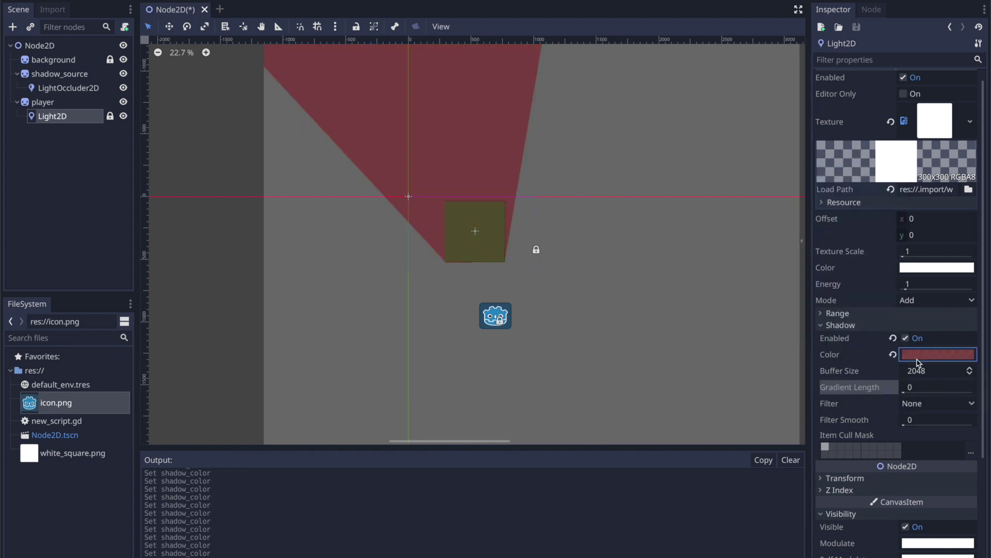
{"action": "mouse_move", "coordinate": [930, 361]}
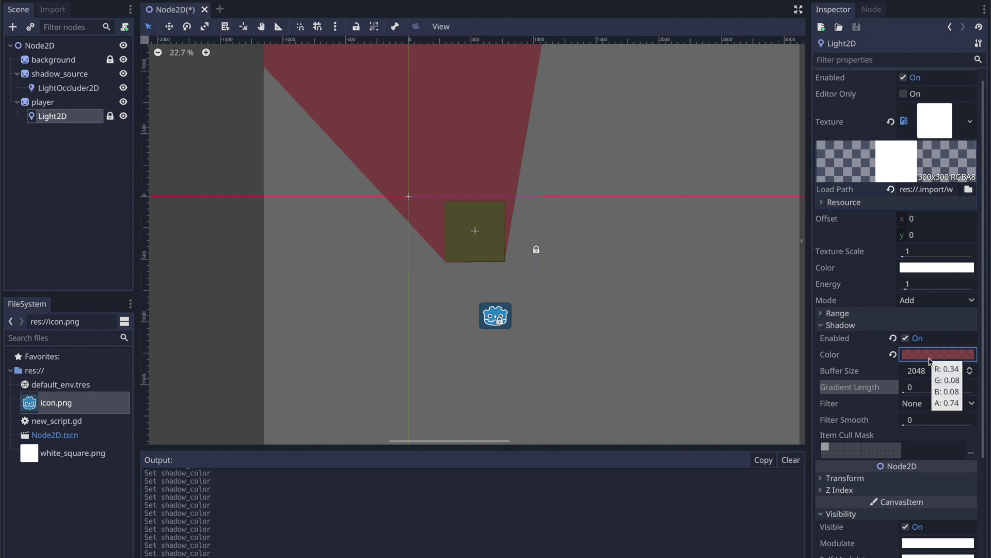
{"action": "left_click", "coordinate": [893, 354]}
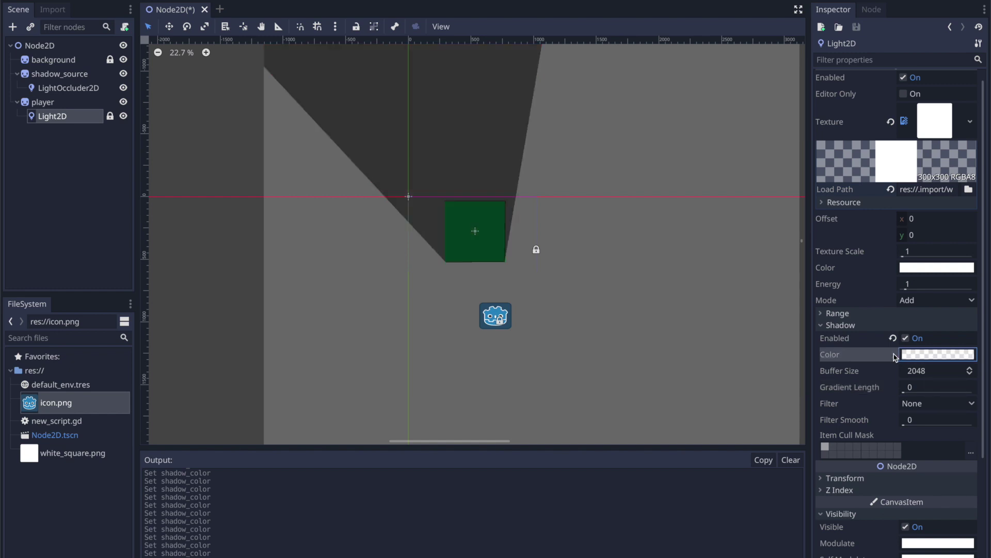
Try shadow gradient lengths of 10 and about 26.3 on the Light2D to compare how the shadow fades
{"action": "mouse_move", "coordinate": [904, 392]}
{"action": "left_mouse_down"}
{"action": "mouse_move", "coordinate": [925, 392]}
{"action": "mouse_move", "coordinate": [904, 393]}
{"action": "left_mouse_up"}
{"action": "left_click", "coordinate": [918, 391]}
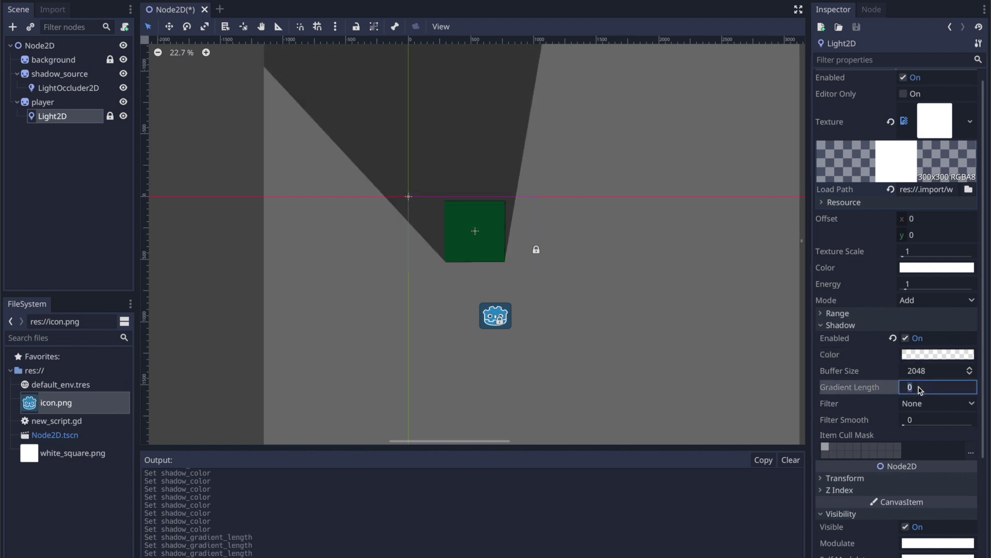
{"action": "type", "text": "10"}
{"action": "key", "text": "Return"}
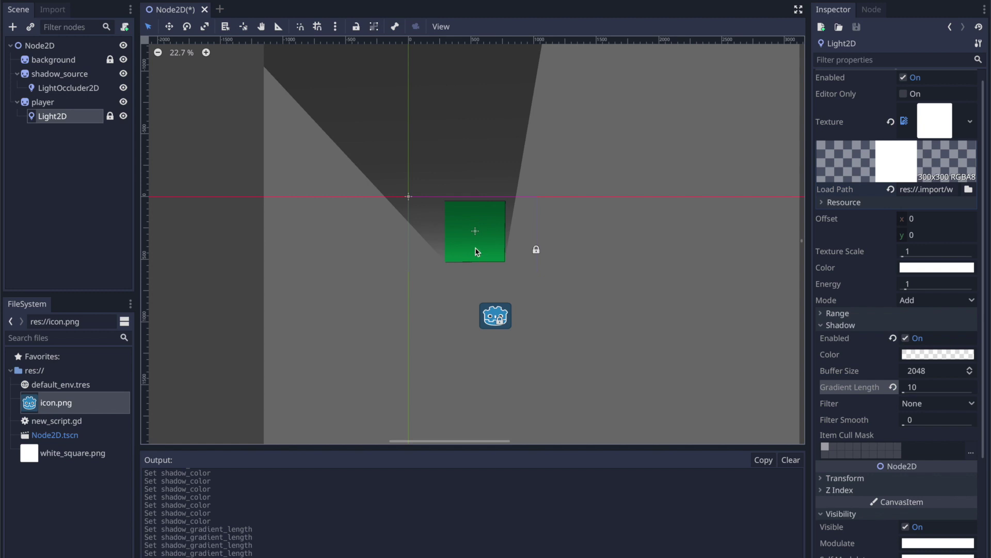
{"action": "left_click_drag", "start_coordinate": [903, 393], "coordinate": [904, 394]}
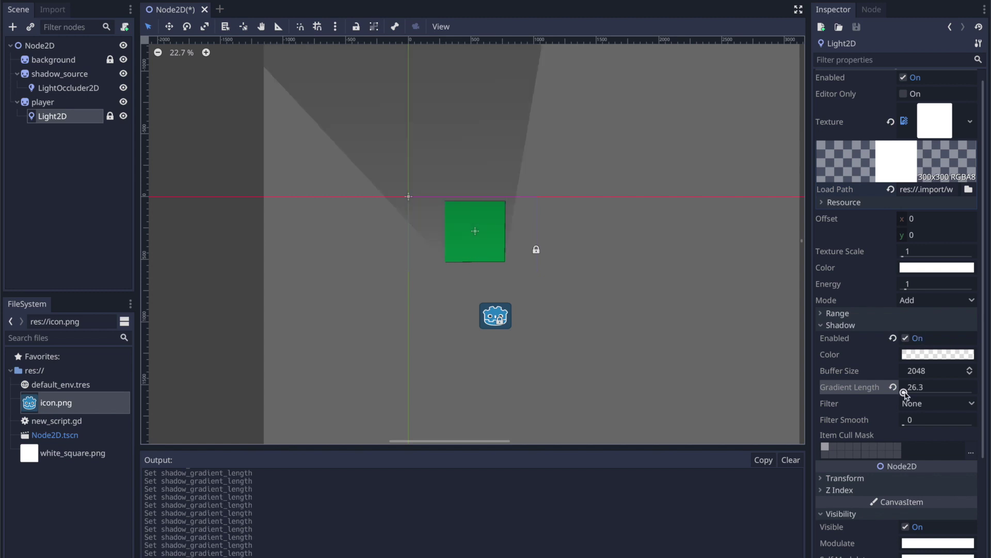
{"action": "left_click_drag", "start_coordinate": [904, 394], "coordinate": [904, 394]}
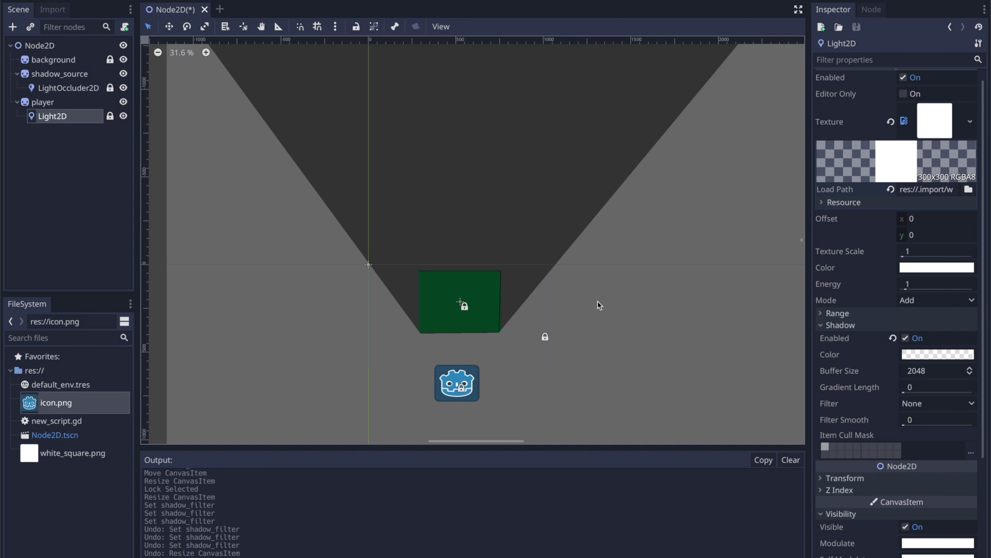
Try the PCF3, PCF5, PCF7 and PCF13 shadow filters on the Light2D and compare the shadow's edge close up
{"action": "scroll", "coordinate": [534, 286], "scroll_direction": "up", "scroll_amount": 9}
{"action": "scroll", "coordinate": [617, 272], "scroll_direction": "up", "scroll_amount": 15}
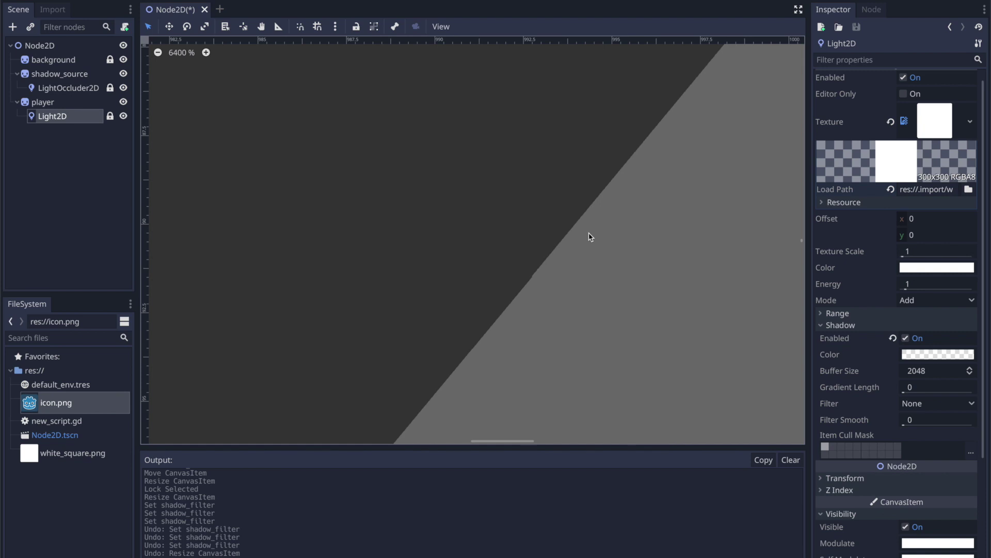
{"action": "left_click", "coordinate": [943, 403]}
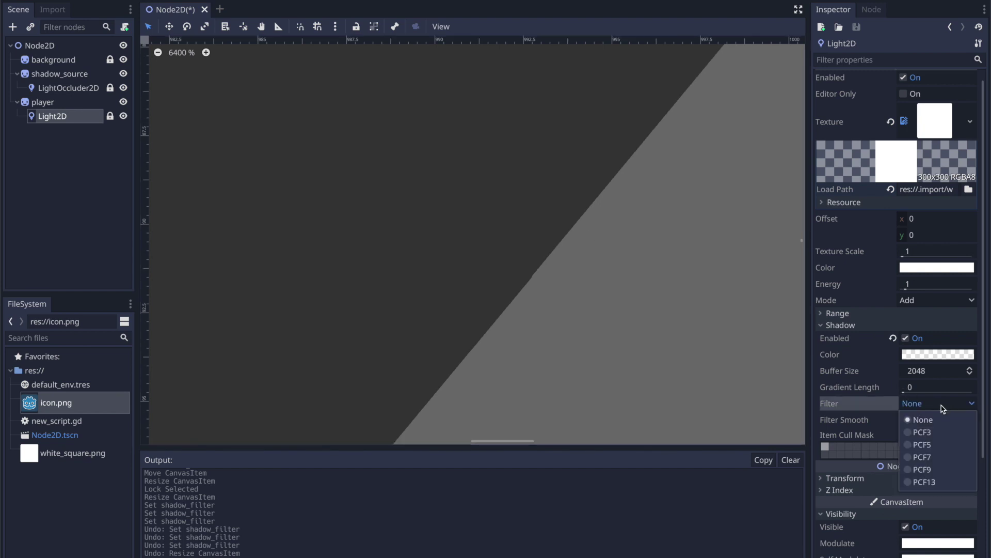
{"action": "left_click", "coordinate": [924, 432]}
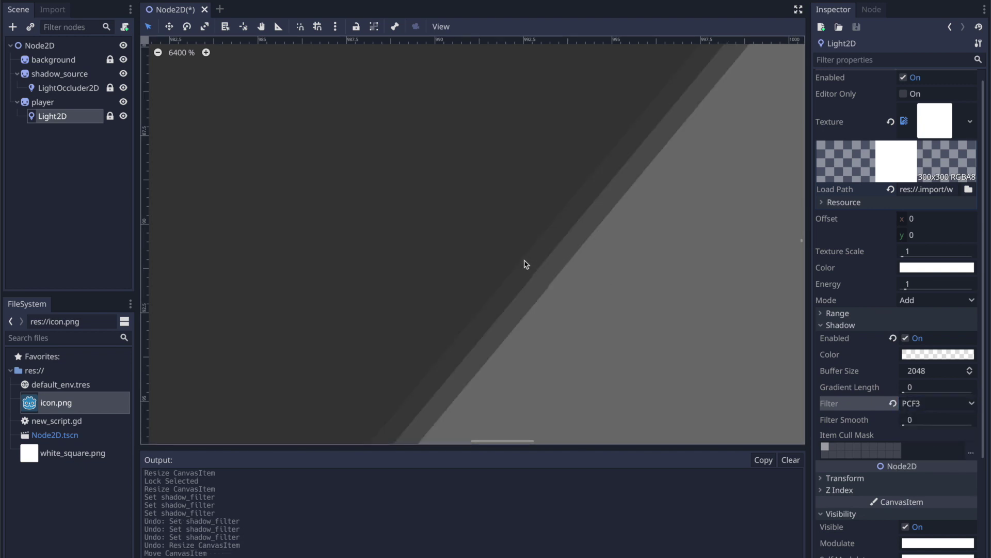
{"action": "left_click", "coordinate": [932, 404]}
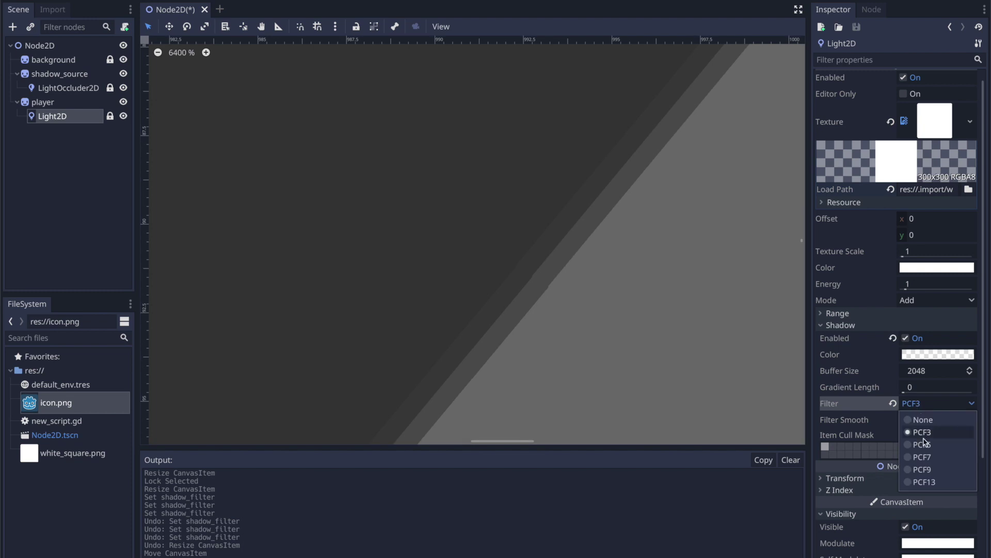
{"action": "left_click", "coordinate": [922, 444]}
{"action": "left_click", "coordinate": [918, 408]}
{"action": "left_click", "coordinate": [922, 456]}
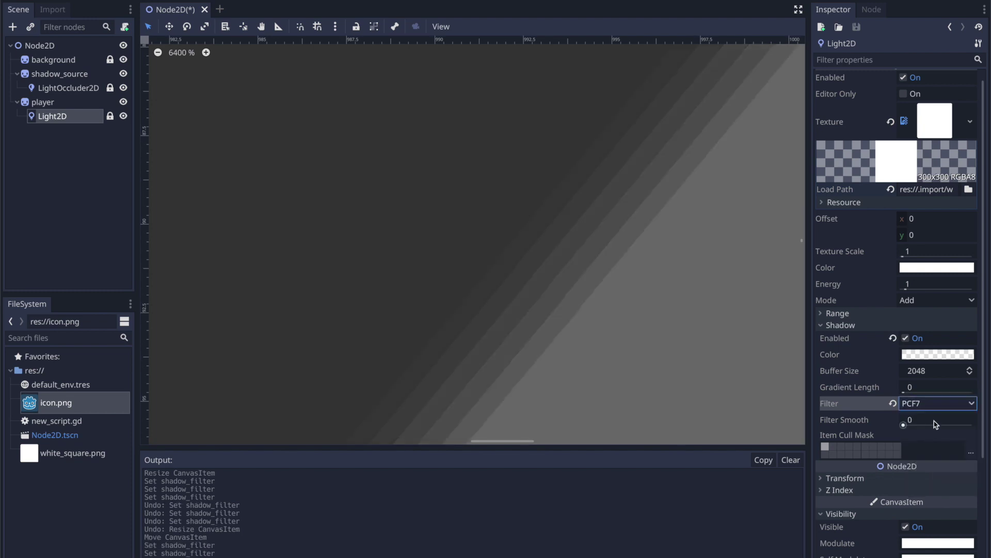
{"action": "left_click", "coordinate": [924, 410]}
{"action": "left_click", "coordinate": [924, 482]}
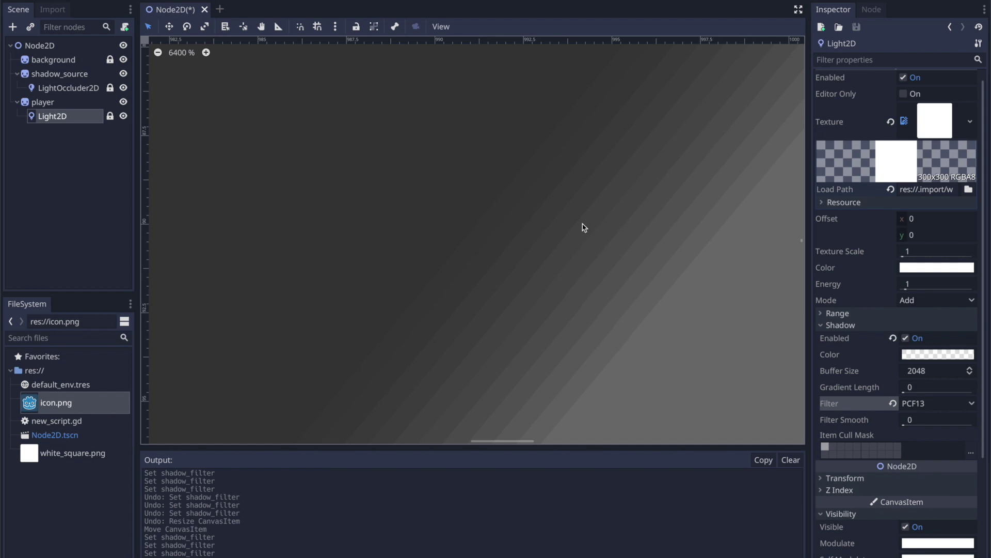
Try a Filter Smooth of 3.6 with PCF13 on the shadow's edge, and reset the filter and its smoothing to defaults
{"action": "scroll", "coordinate": [517, 257], "scroll_direction": "down", "scroll_amount": 4}
{"action": "scroll", "coordinate": [518, 257], "scroll_direction": "down", "scroll_amount": 5}
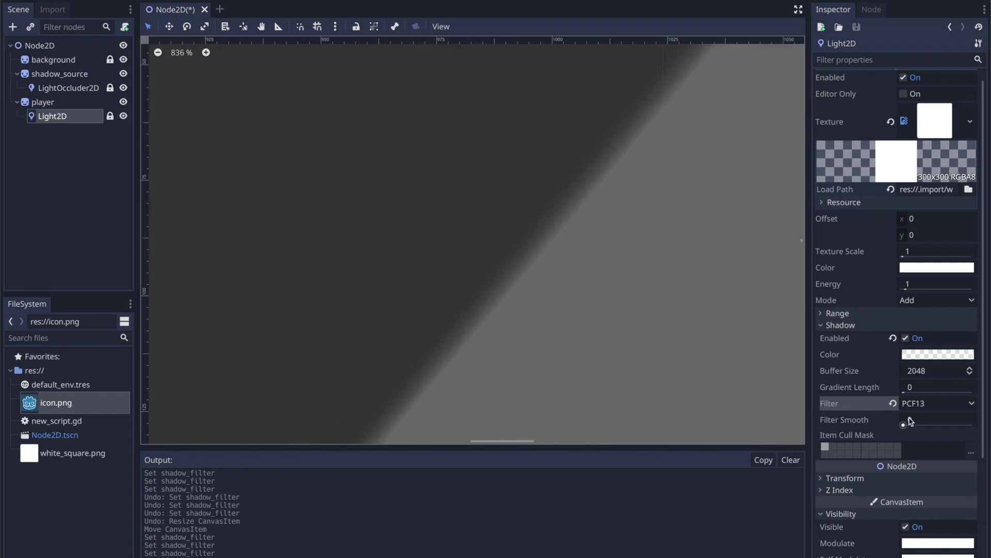
{"action": "scroll", "coordinate": [495, 246], "scroll_direction": "up", "scroll_amount": 8}
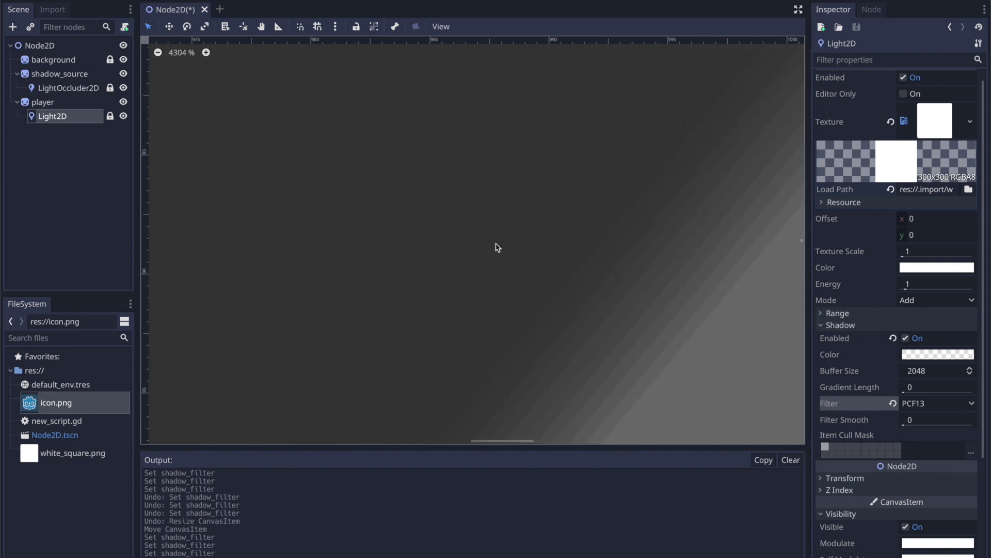
{"action": "scroll", "coordinate": [626, 303], "scroll_direction": "up", "scroll_amount": 2}
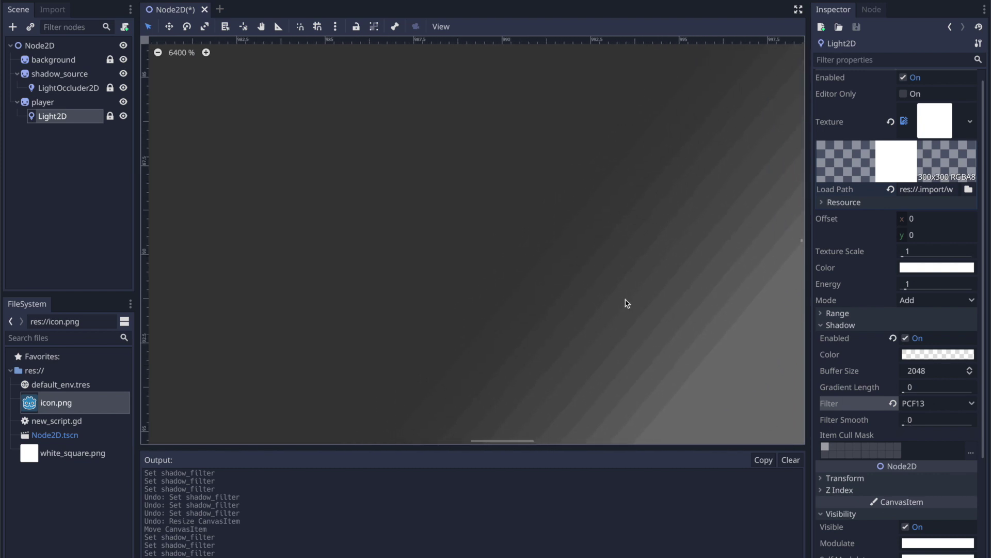
{"action": "left_click_drag", "start_coordinate": [904, 425], "coordinate": [906, 422]}
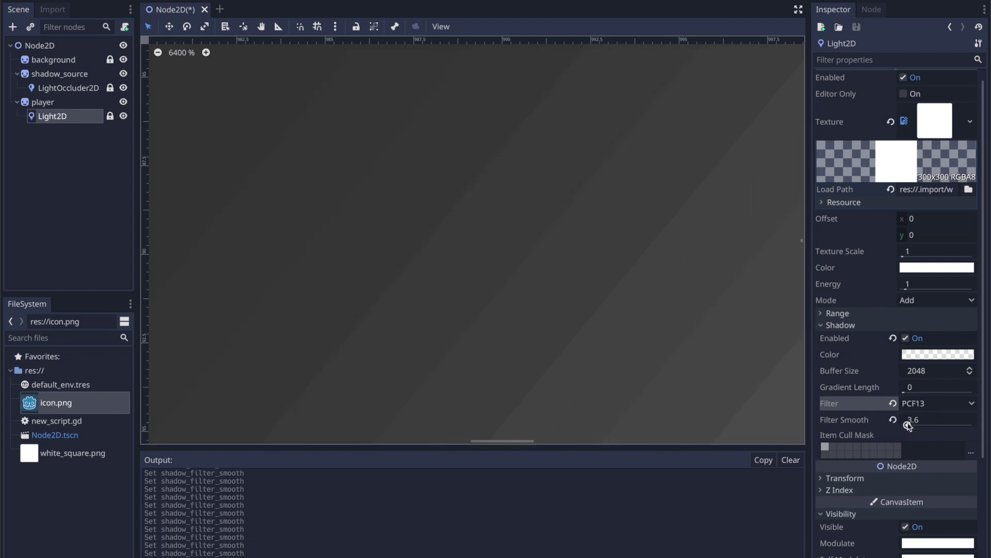
{"action": "scroll", "coordinate": [648, 350], "scroll_direction": "down", "scroll_amount": 20}
{"action": "scroll", "coordinate": [648, 351], "scroll_direction": "down", "scroll_amount": 1}
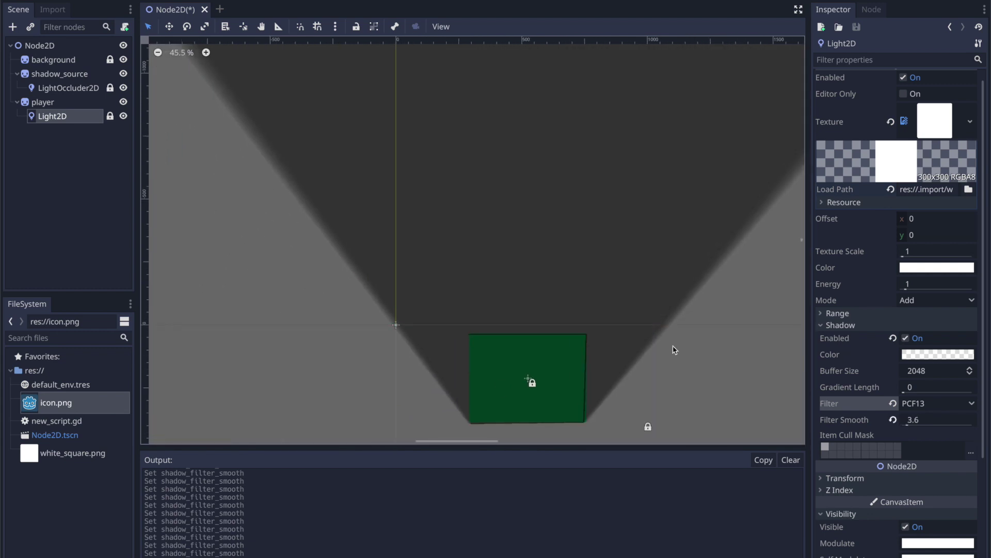
{"action": "scroll", "coordinate": [674, 350], "scroll_direction": "down", "scroll_amount": 1}
{"action": "scroll", "coordinate": [674, 350], "scroll_direction": "right", "scroll_amount": 1}
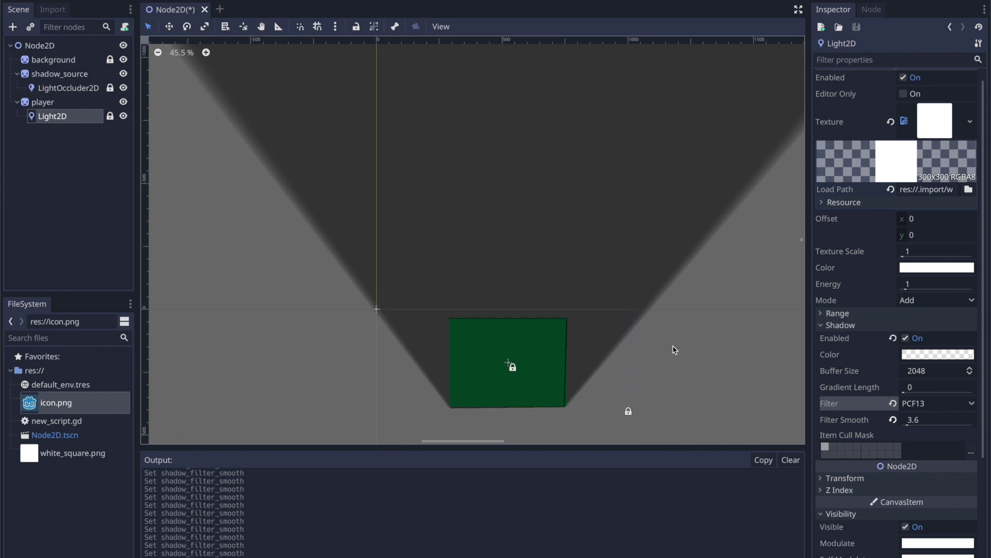
{"action": "left_click", "coordinate": [893, 404]}
{"action": "left_click", "coordinate": [894, 419]}
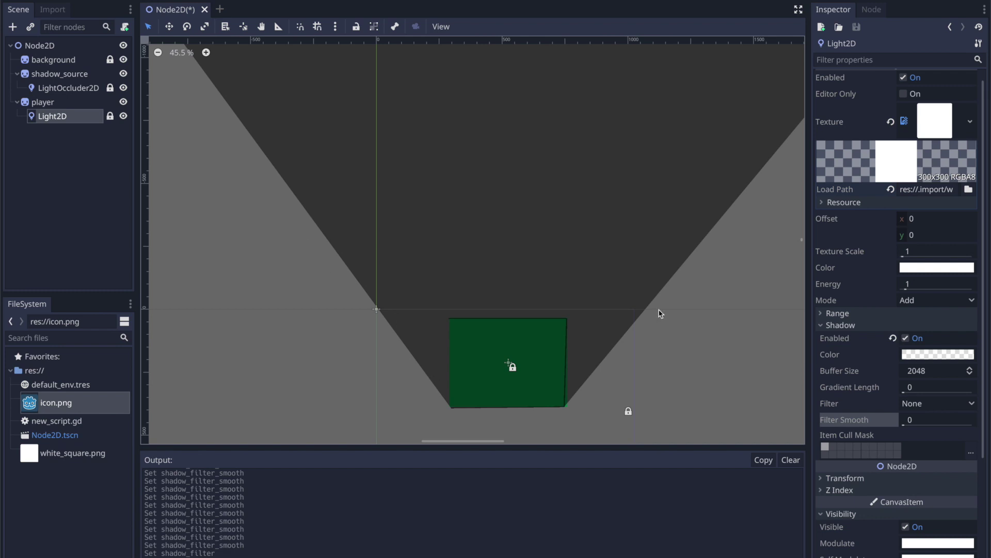
Reapply the PCF13 shadow filter to the Light2D and raise its Filter Smooth to about 4.6
{"action": "left_click", "coordinate": [936, 403]}
{"action": "left_click", "coordinate": [924, 481]}
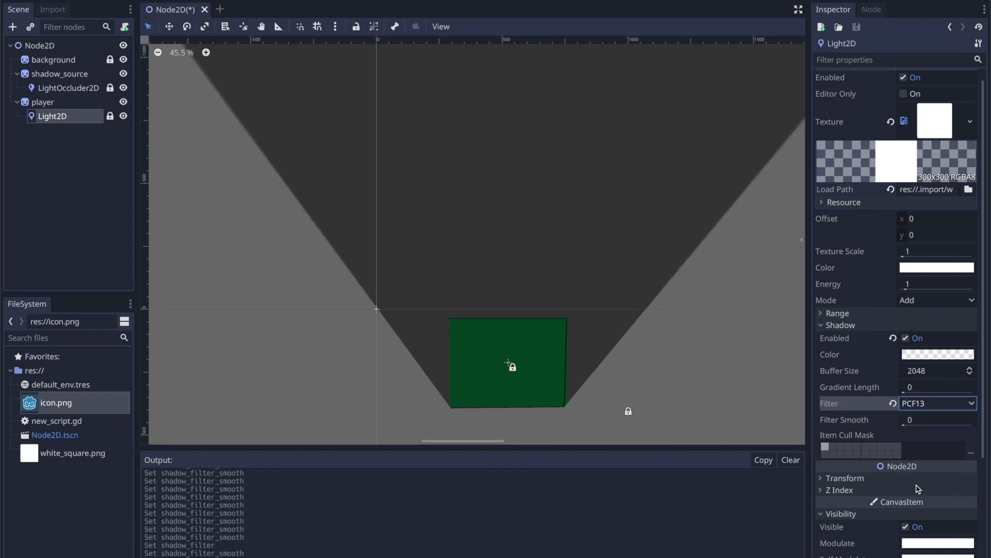
{"action": "left_click_drag", "start_coordinate": [899, 428], "coordinate": [907, 424]}
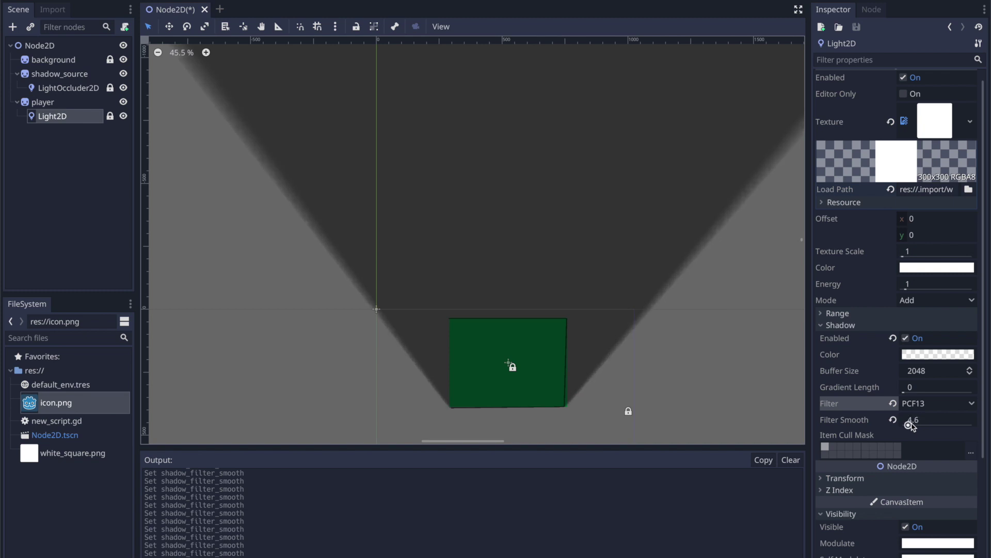
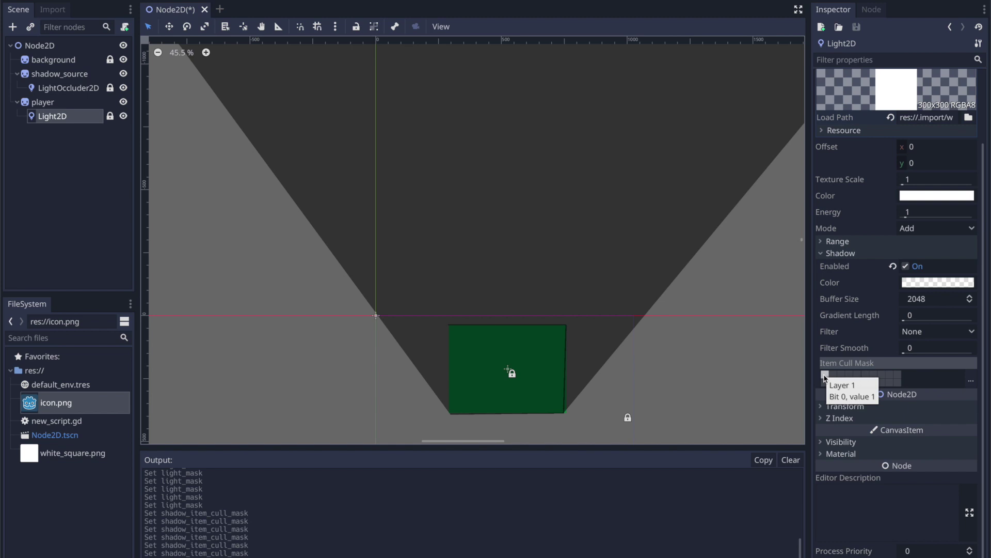
Switch the Light2D's shadow Item Cull Mask from layer 1 to layer 2
{"action": "left_click", "coordinate": [824, 377]}
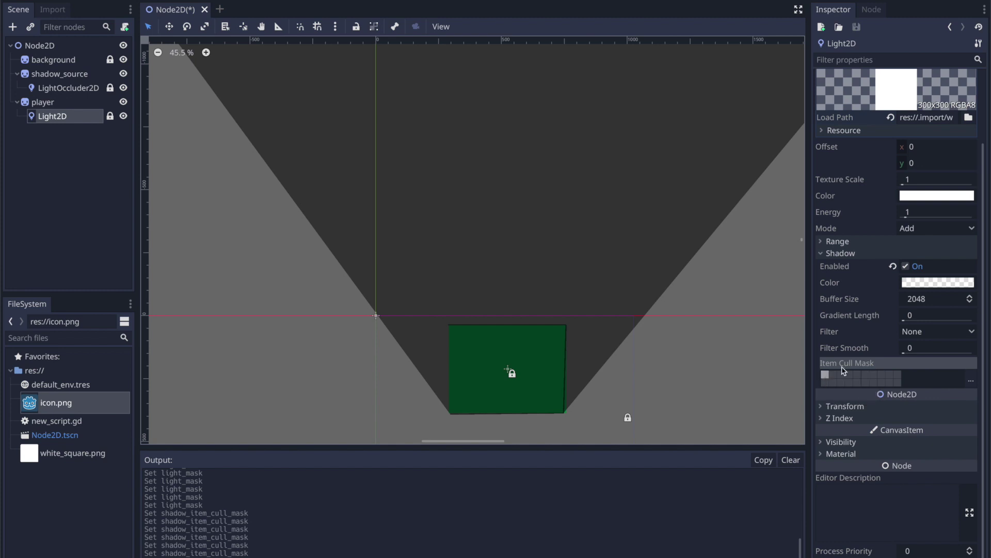
{"action": "left_click", "coordinate": [829, 376]}
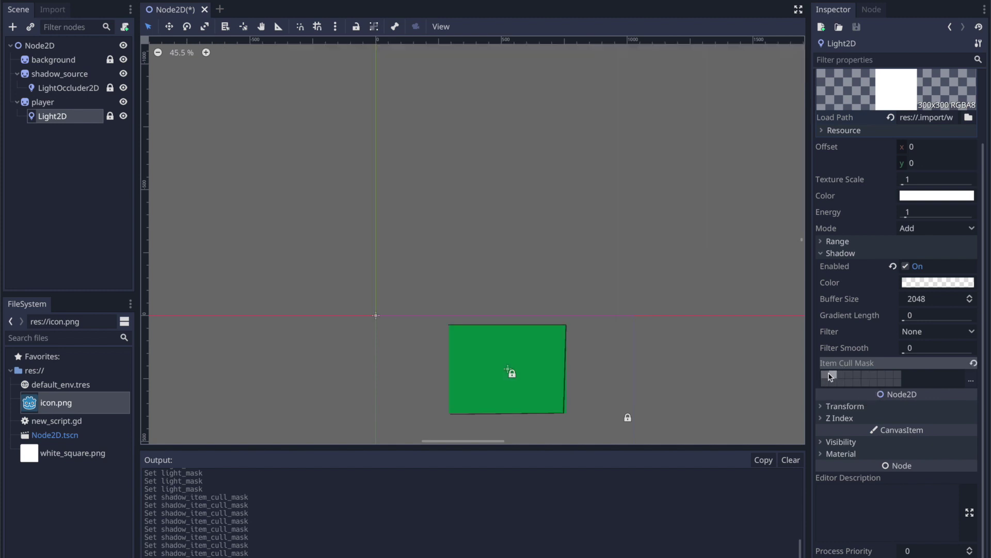
Toggle layers in the LightOccluder2D's two Light Mask settings to compare them, leaving only layer 2 enabled
{"action": "left_click", "coordinate": [49, 91]}
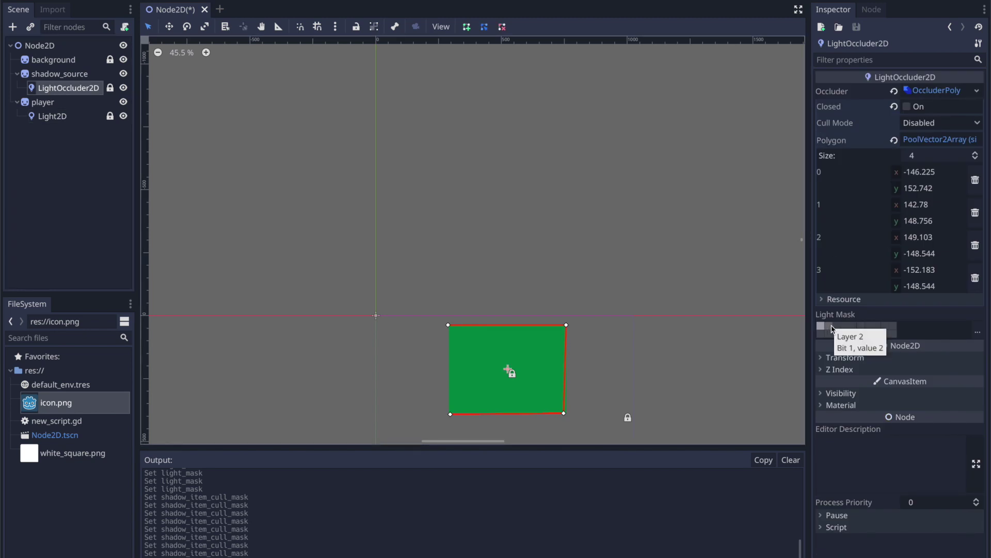
{"action": "left_click", "coordinate": [833, 394]}
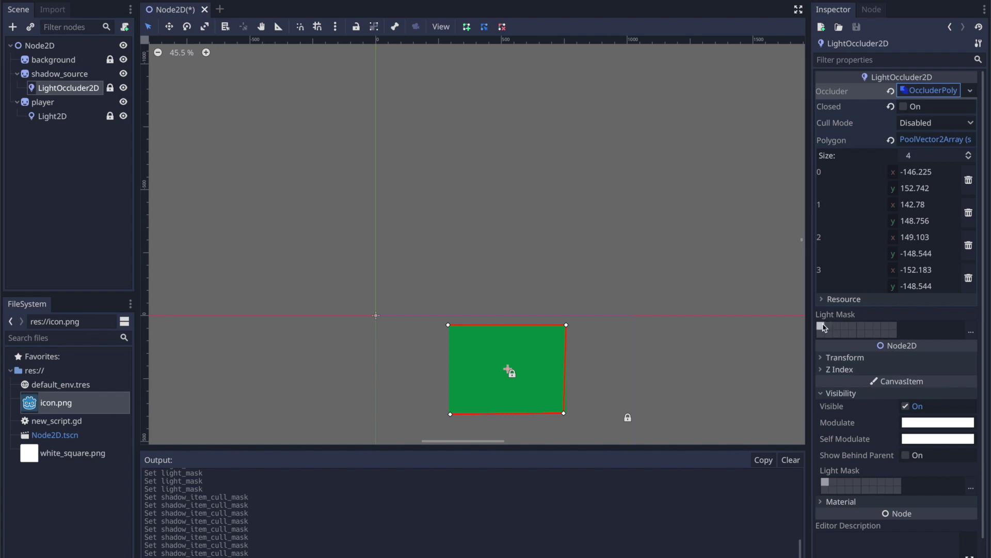
{"action": "left_click", "coordinate": [932, 91]}
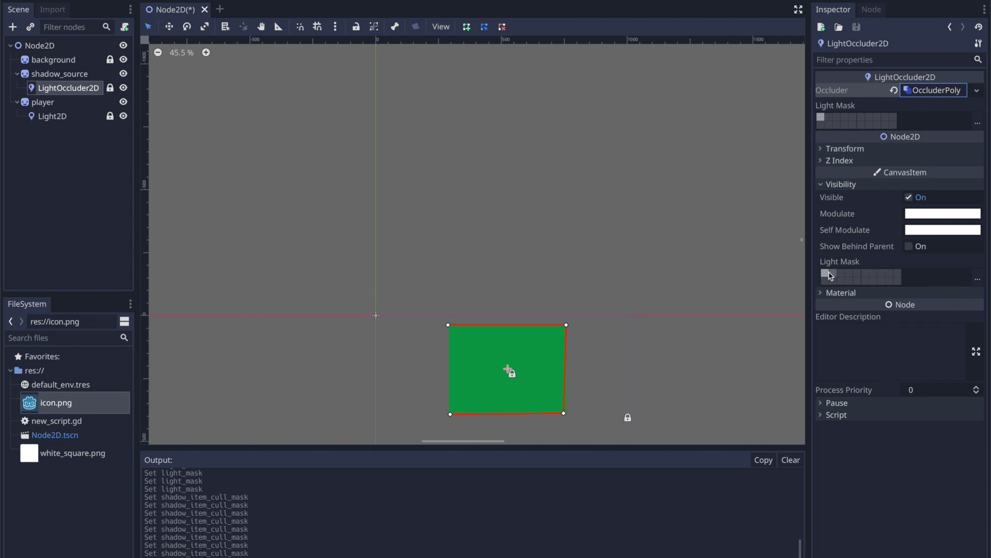
{"action": "left_click", "coordinate": [829, 117]}
{"action": "left_click", "coordinate": [836, 117]}
{"action": "left_click", "coordinate": [857, 281]}
{"action": "left_click", "coordinate": [857, 280]}
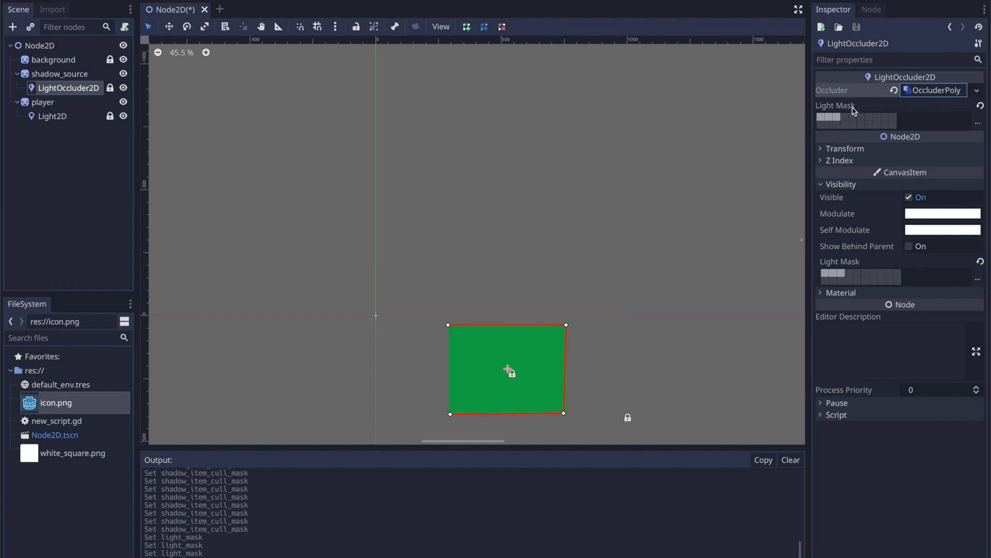
{"action": "left_click", "coordinate": [841, 273]}
{"action": "left_click", "coordinate": [836, 118]}
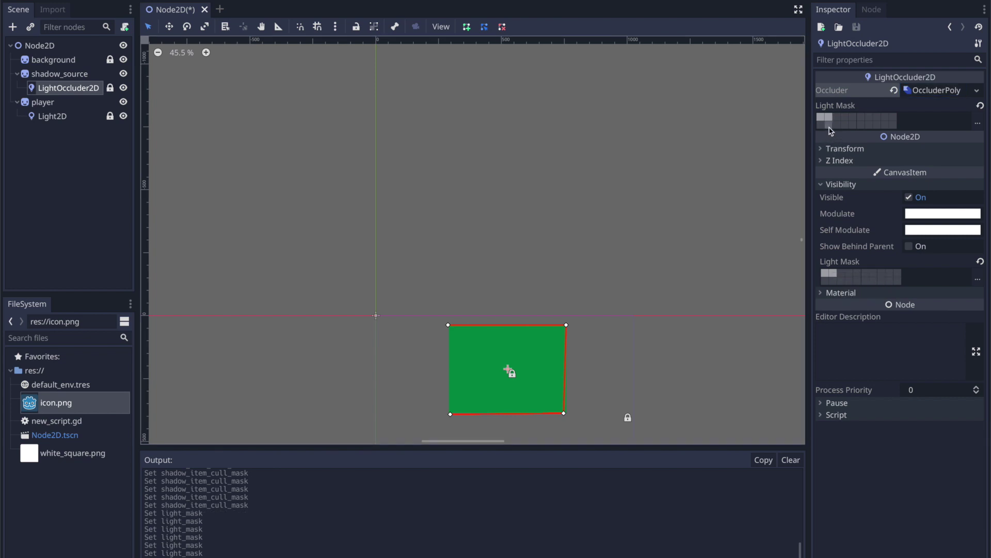
{"action": "left_click", "coordinate": [820, 118]}
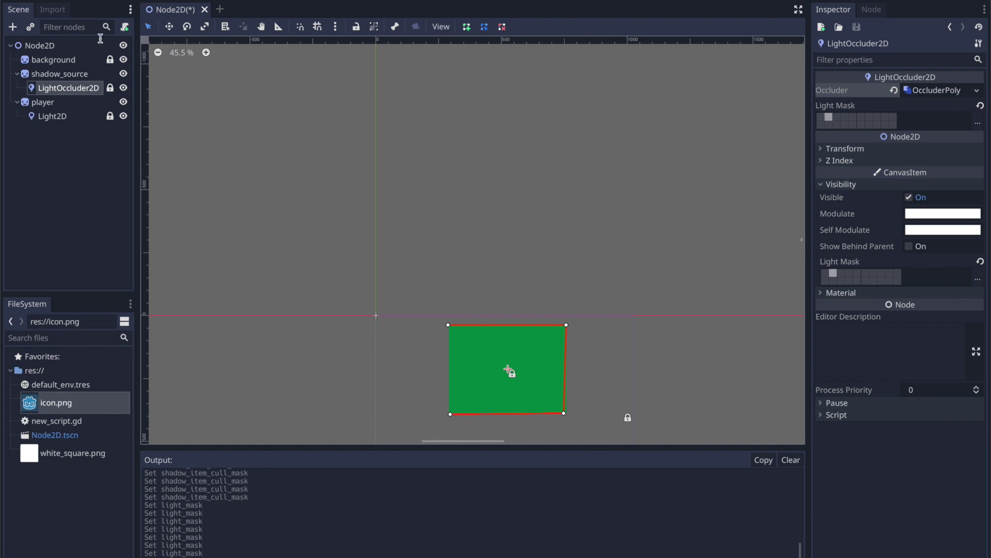
Enable layer 2 and disable layer 1 in the background sprite's light mask
{"action": "left_click", "coordinate": [50, 61]}
{"action": "left_click", "coordinate": [834, 315]}
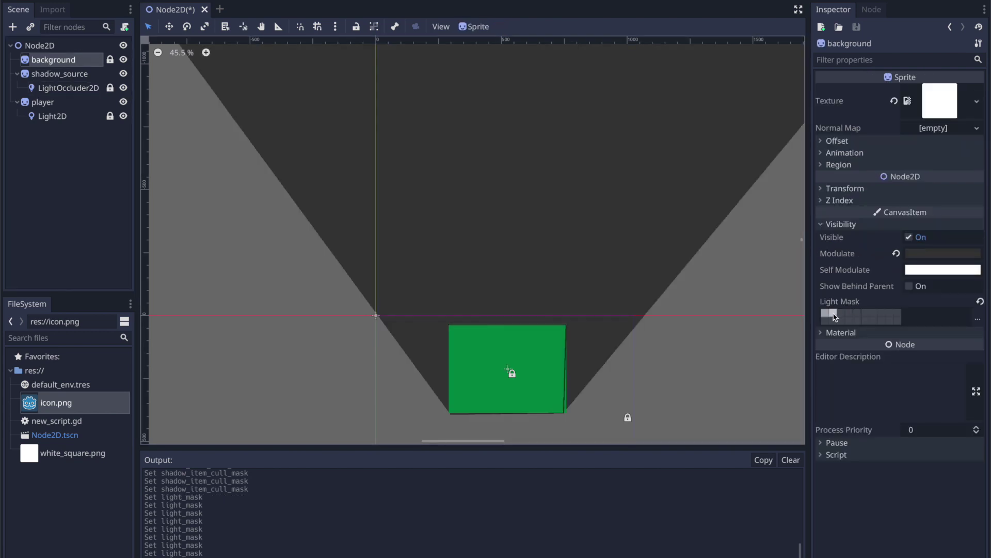
{"action": "left_click", "coordinate": [825, 316]}
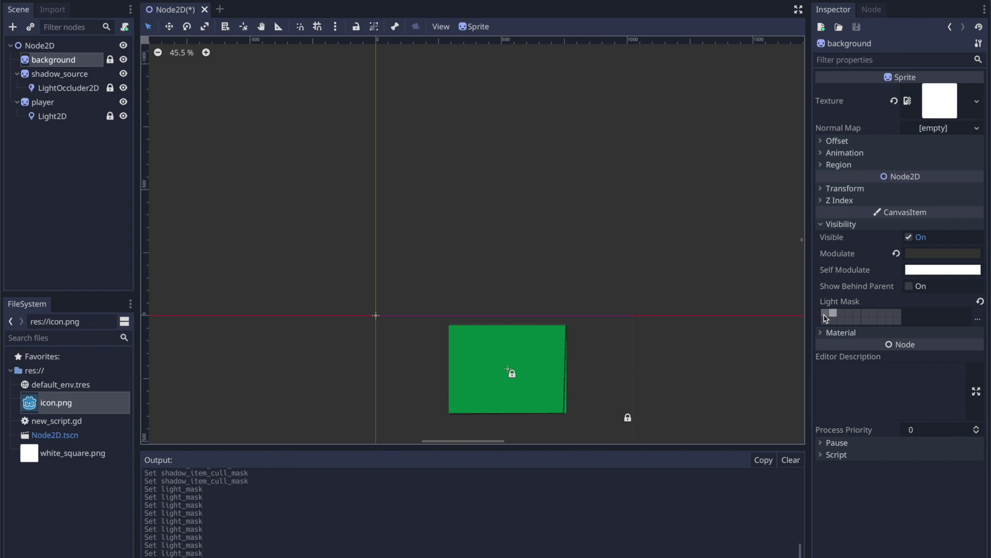
Enable layer 1 again alongside layer 2 in the background sprite's light mask and clear the node selection
{"action": "left_click", "coordinate": [825, 315]}
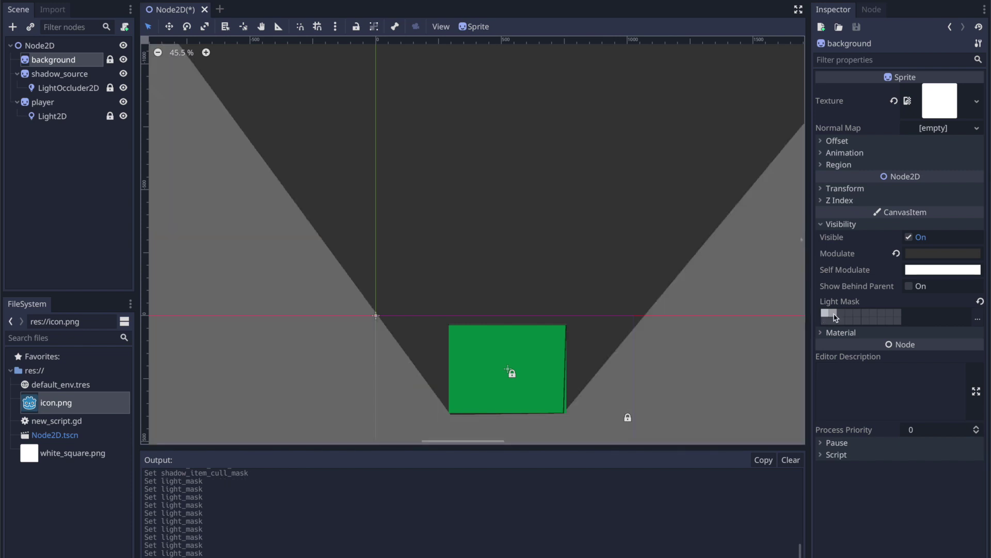
{"action": "left_click", "coordinate": [175, 88]}
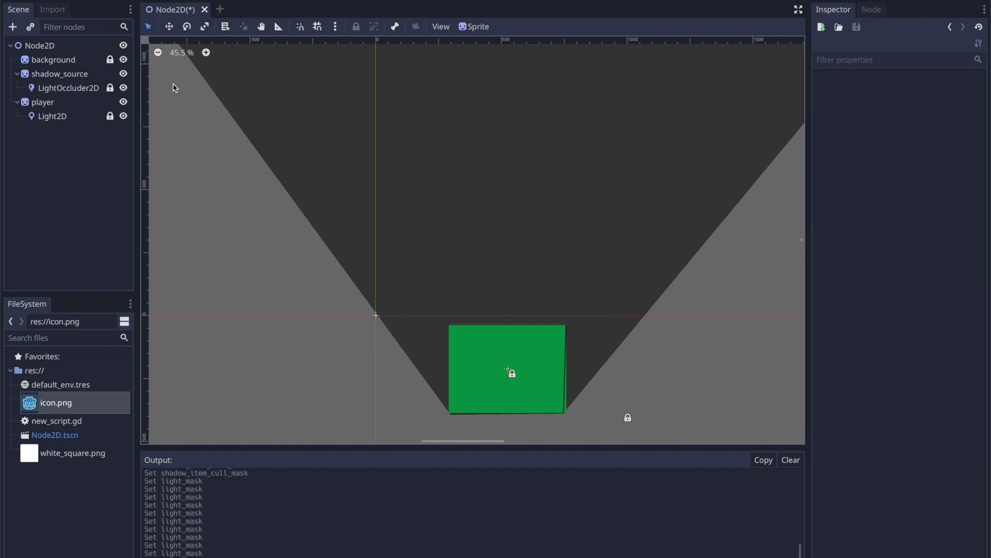
Toggle layer 2 off and on in the LightOccluder2D's Visibility Light Mask to compare the effect, leaving it enabled
{"action": "left_click", "coordinate": [69, 88]}
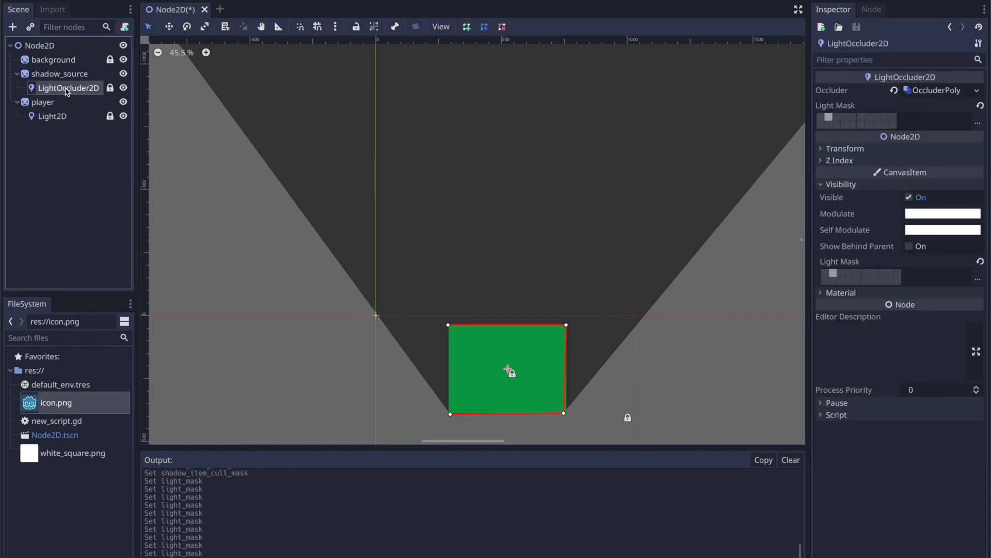
{"action": "left_click", "coordinate": [833, 275]}
{"action": "double_click", "coordinate": [832, 274]}
{"action": "left_click", "coordinate": [833, 275]}
{"action": "left_click", "coordinate": [833, 275]}
{"action": "left_click", "coordinate": [833, 275]}
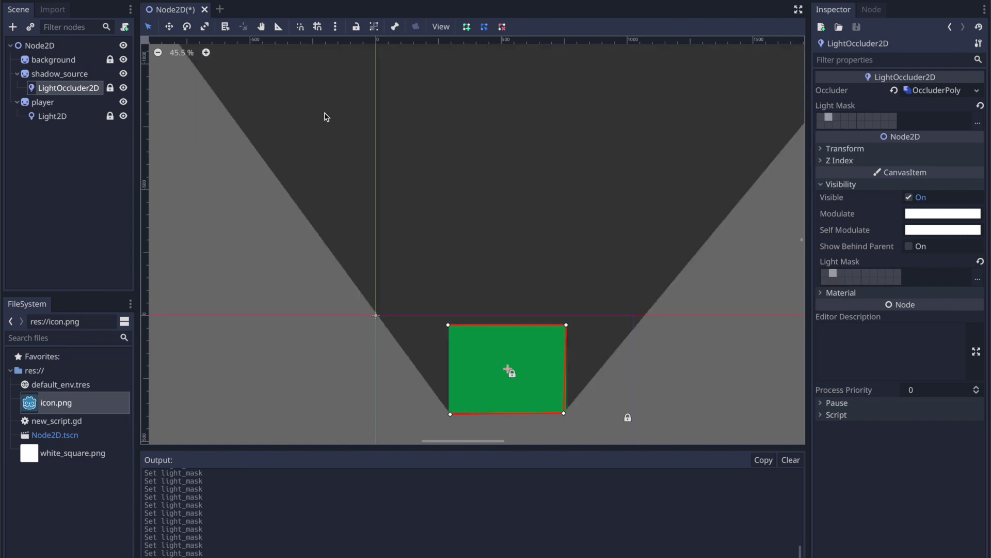
Inspect the background sprite's light mask layers and the Light2D's range and shadow Item Cull Mask settings
{"action": "left_click", "coordinate": [52, 59]}
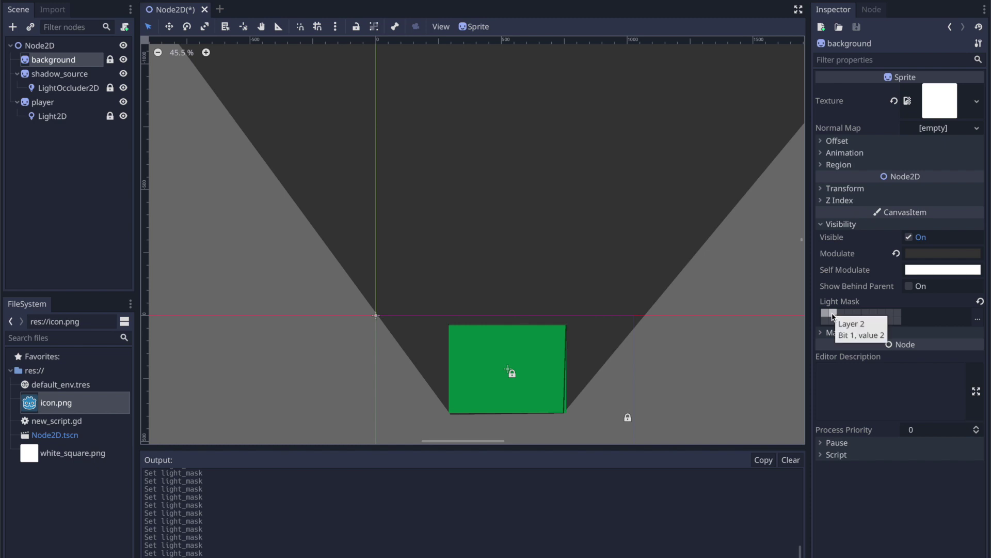
{"action": "left_click", "coordinate": [52, 116]}
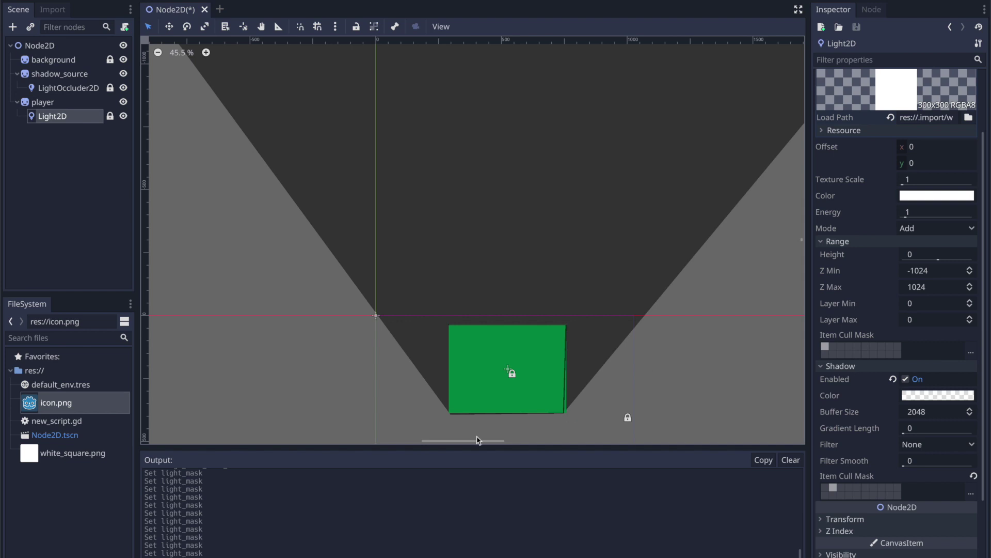
{"action": "scroll", "coordinate": [475, 437], "scroll_direction": "down", "scroll_amount": 1}
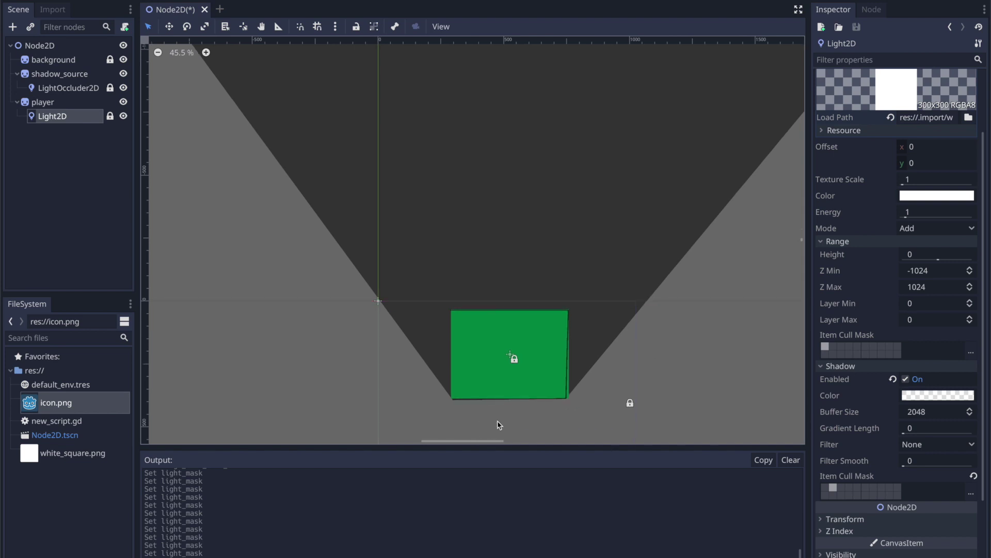